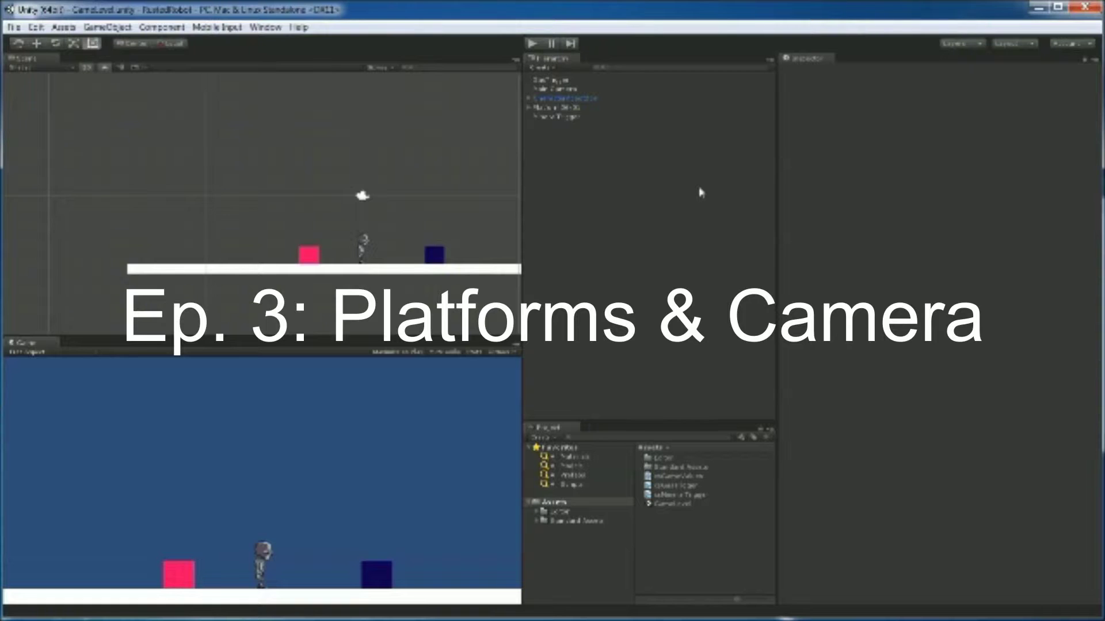
# - Duplicate Platform36x01 and place the copy, Platform36x01 (1), at Position X 32.5
pyautogui.moveTo(385, 215); pyautogui.dragTo(155, 174, button='middle')
pyautogui.scroll(-2, 346, 207)
pyautogui.moveTo(369, 206); pyautogui.dragTo(225, 210, button='middle')
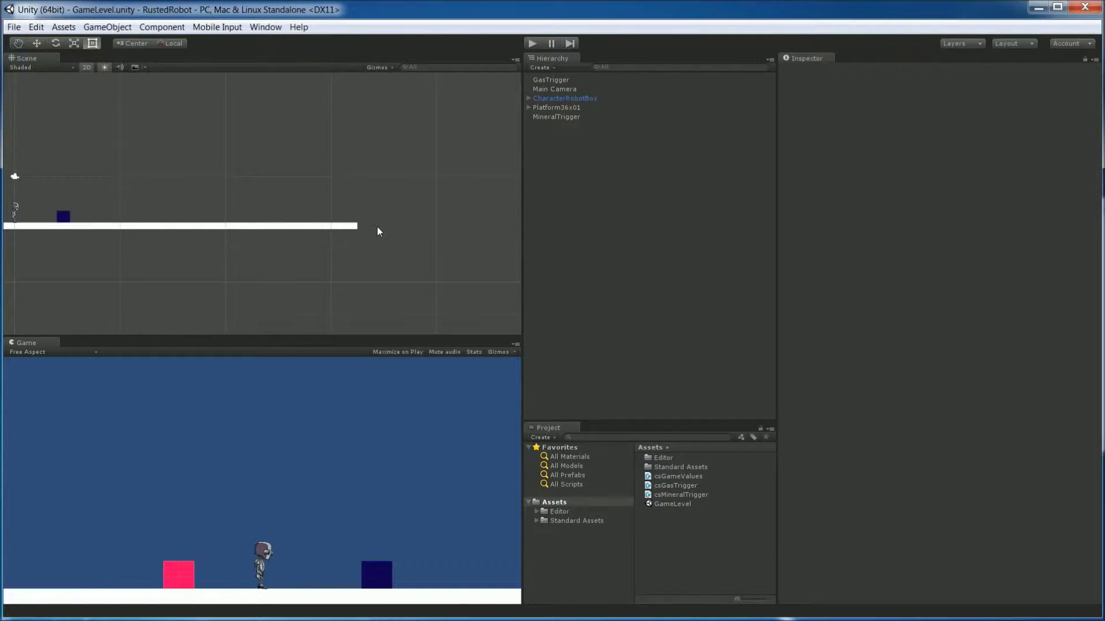
pyautogui.click(569, 108)
pyautogui.rightClick(569, 108)
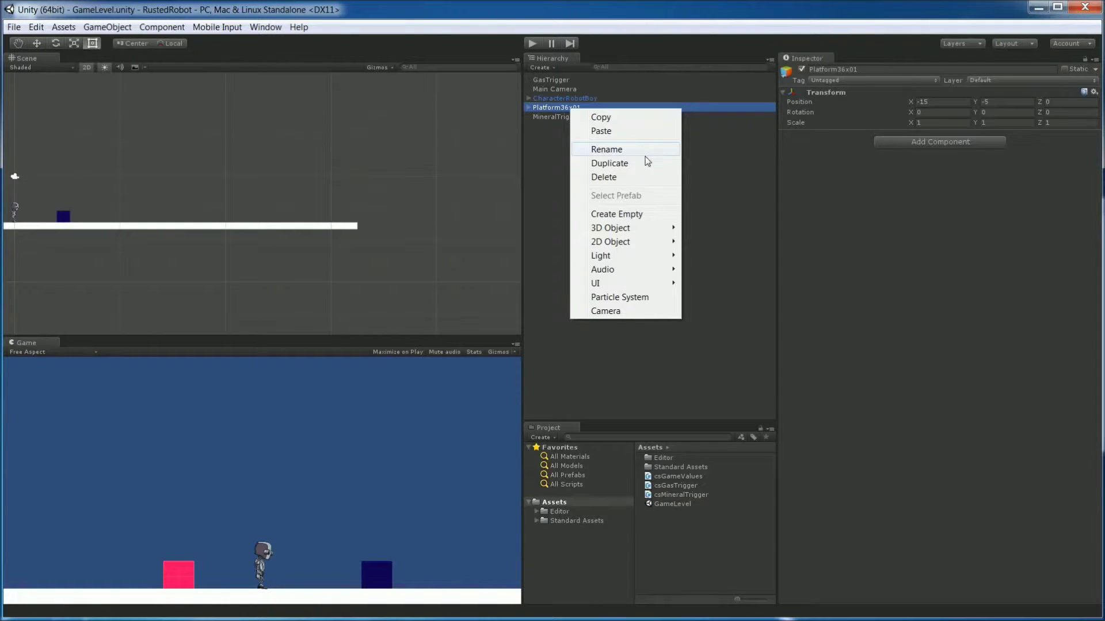
pyautogui.click(634, 168)
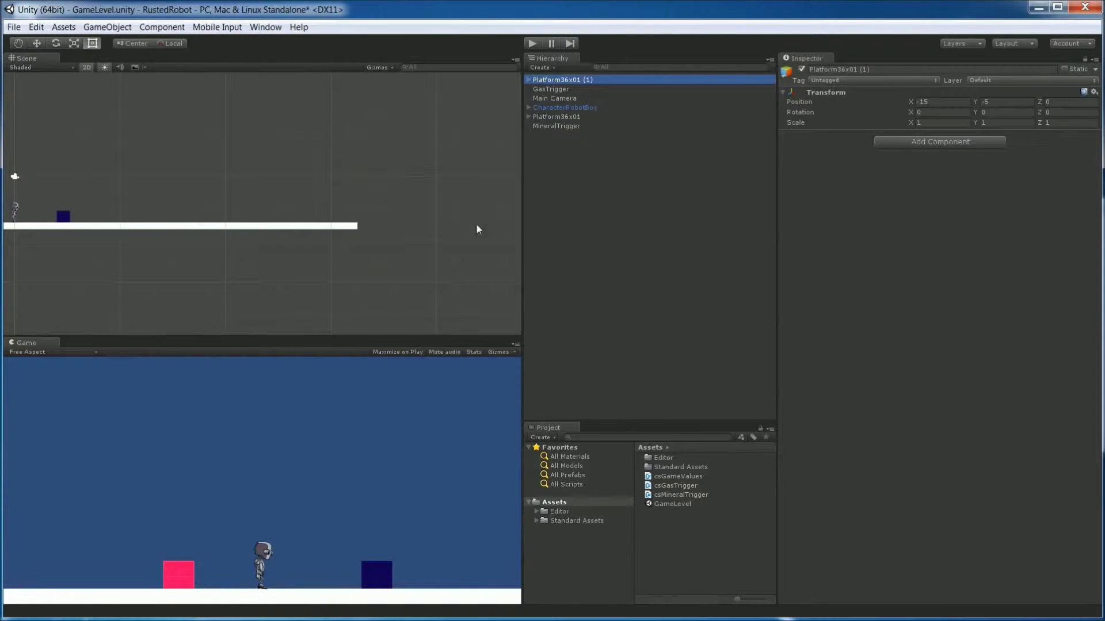
pyautogui.click(933, 101)
pyautogui.write('32')
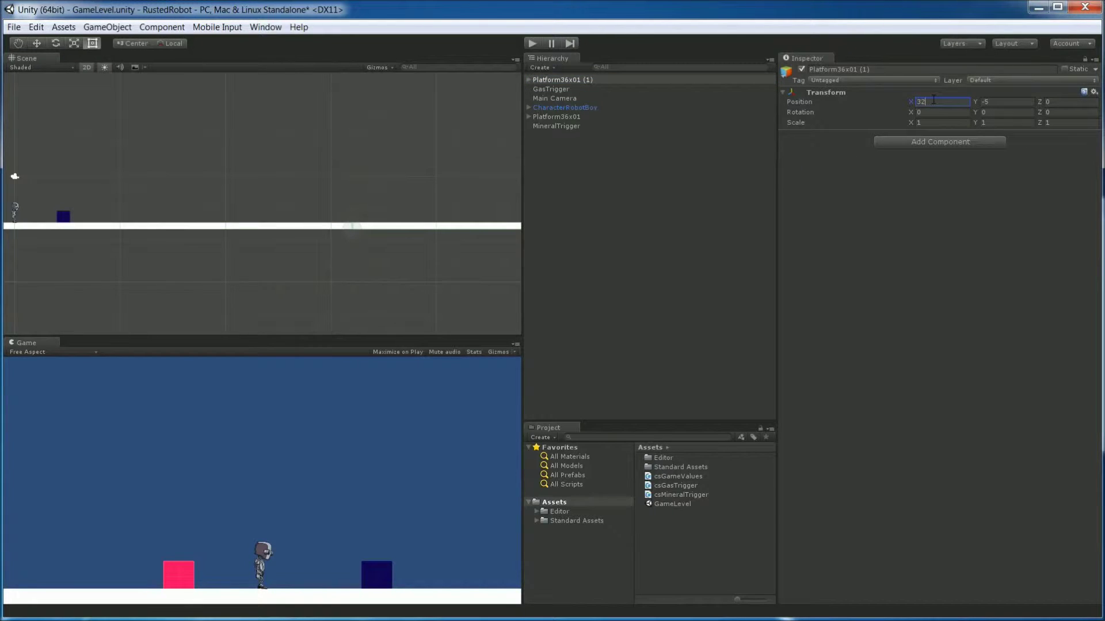
pyautogui.write('.5')
pyautogui.press('Return')
pyautogui.click(589, 191)
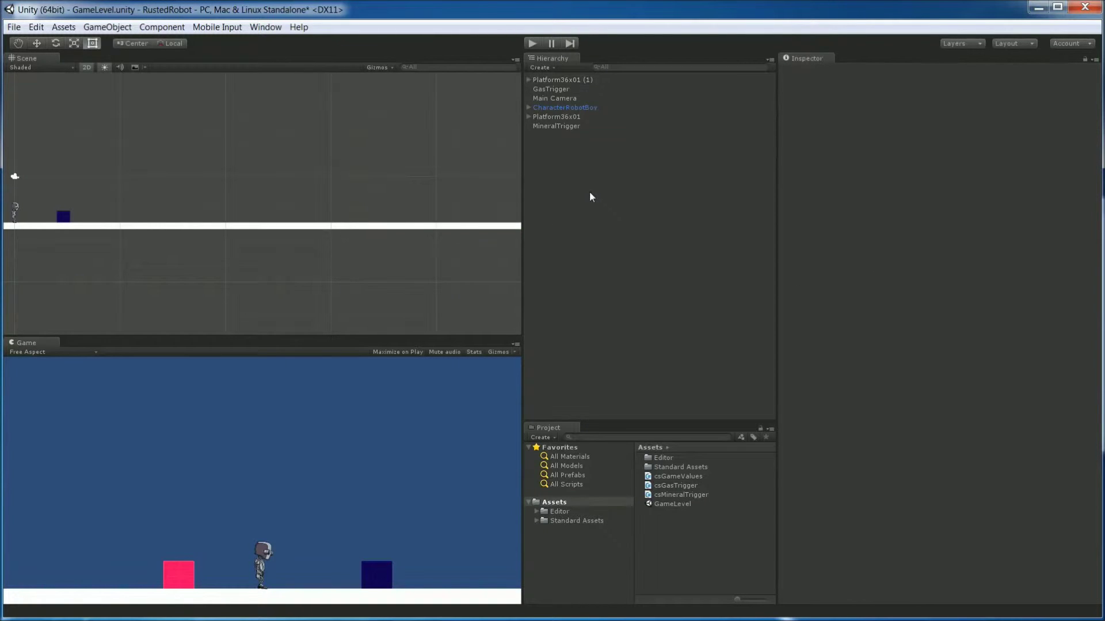
# - Create an empty GameObject and set its position to 0, 0, 0
pyautogui.rightClick(590, 191)
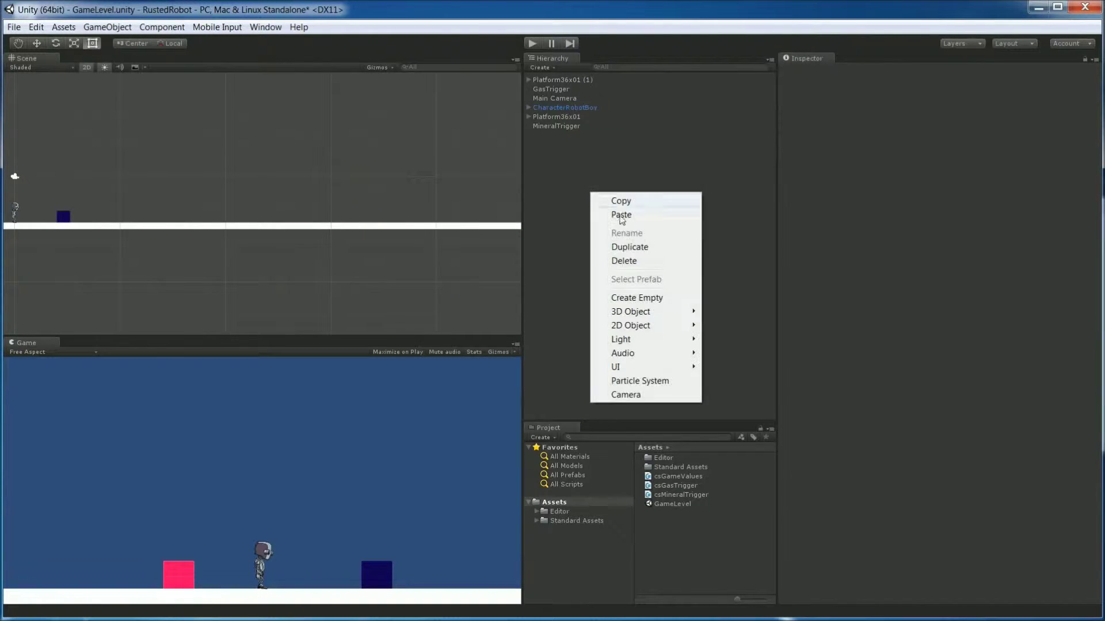
pyautogui.click(668, 297)
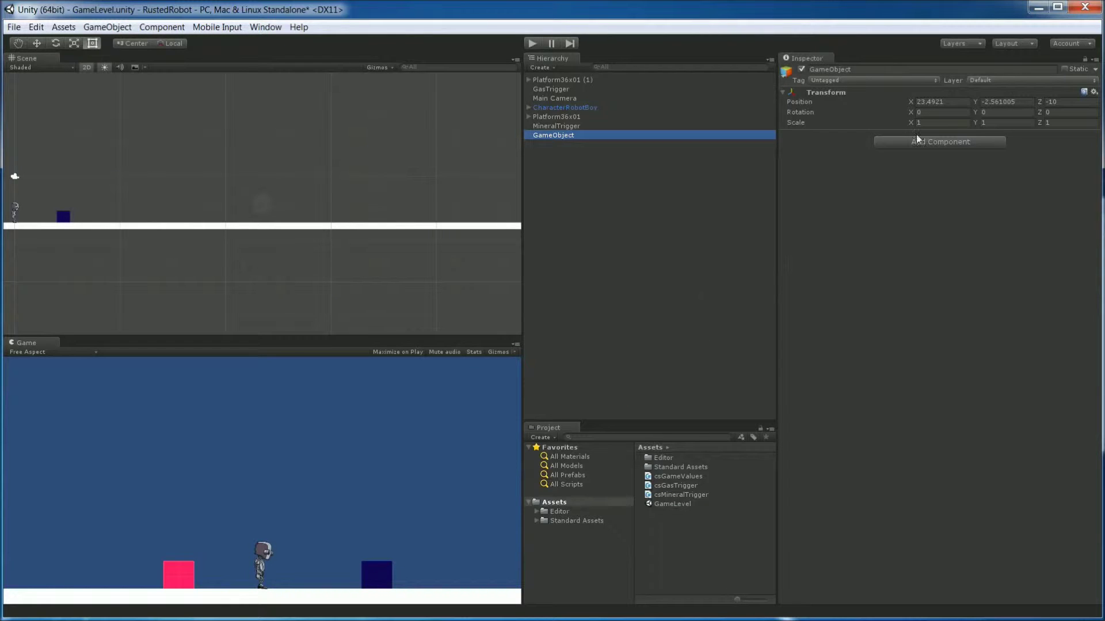
pyautogui.click(936, 102)
pyautogui.write('0')
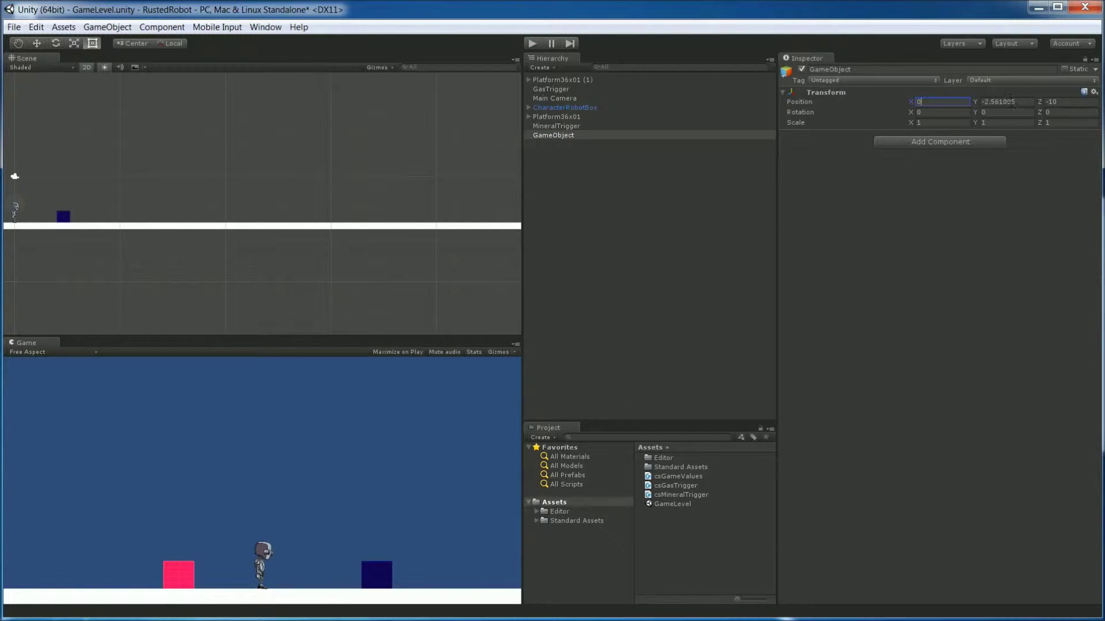
pyautogui.press('Tab')
pyautogui.write('0')
pyautogui.press('Tab')
pyautogui.write('0')
pyautogui.click(987, 246)
# - Rename the new GameObject to LongPlatform
pyautogui.click(558, 136)
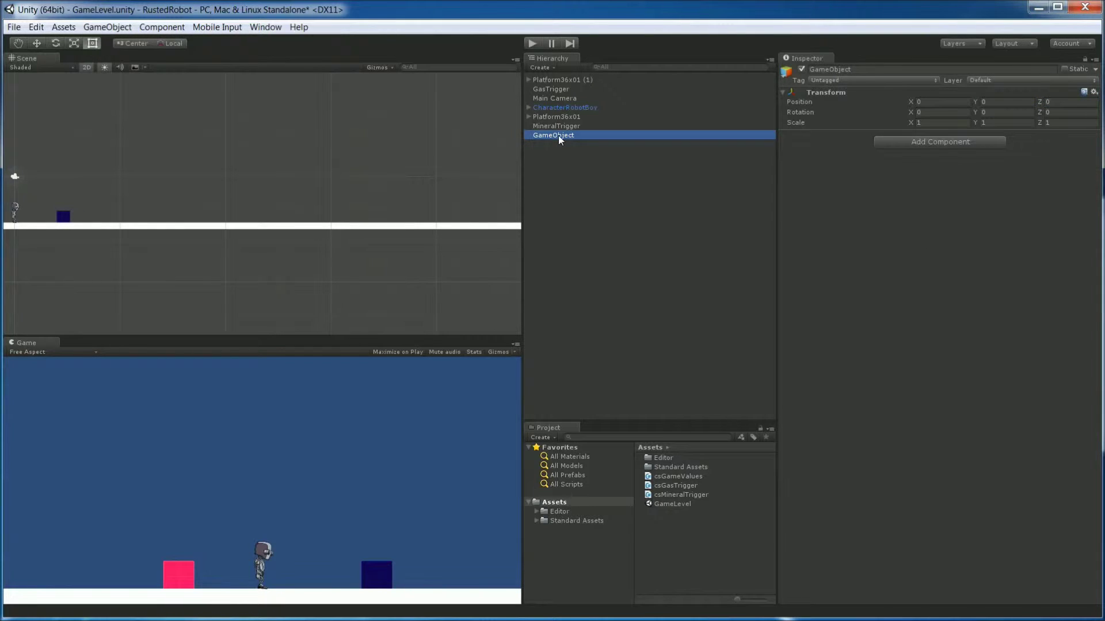
pyautogui.click(558, 136)
pyautogui.write('LongPlatform')
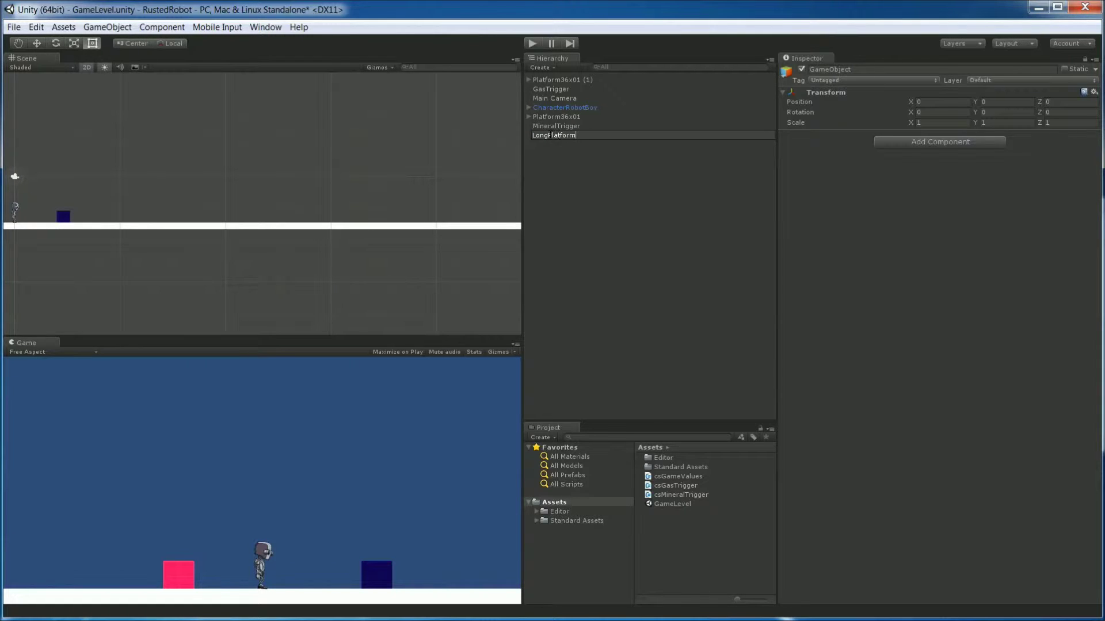
pyautogui.click(591, 161)
# - Drag Platform36x01 and Platform36x01 (1) onto LongPlatform to nest them as its children
pyautogui.click(557, 79)
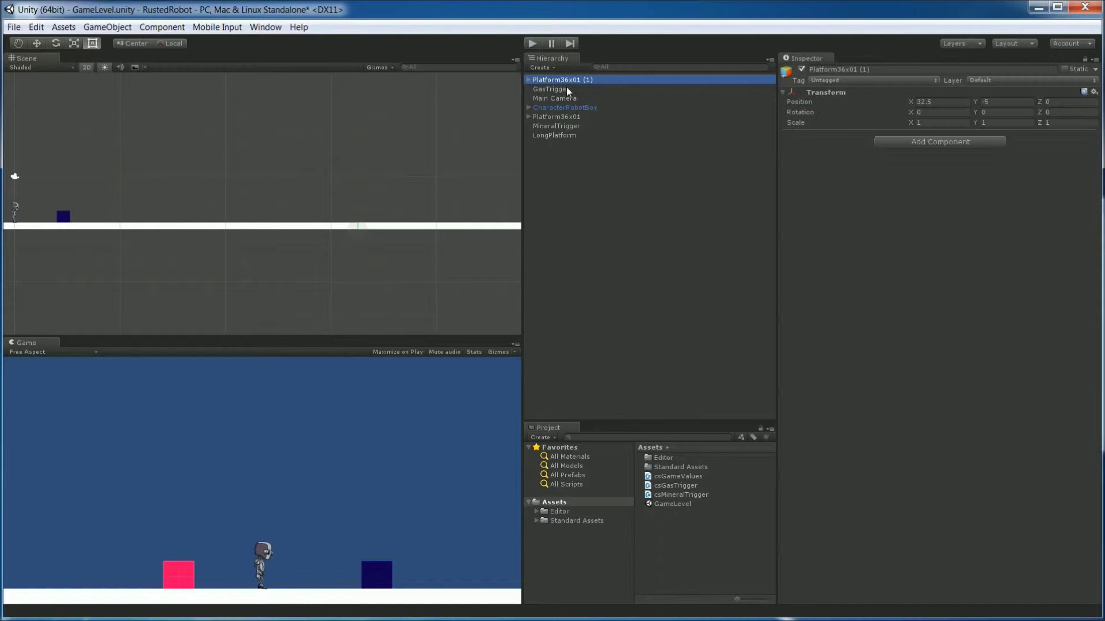
pyautogui.keyDown('ctrl'); pyautogui.click(556, 116); pyautogui.keyUp('ctrl')
pyautogui.moveTo(556, 116); pyautogui.dragTo(575, 135)
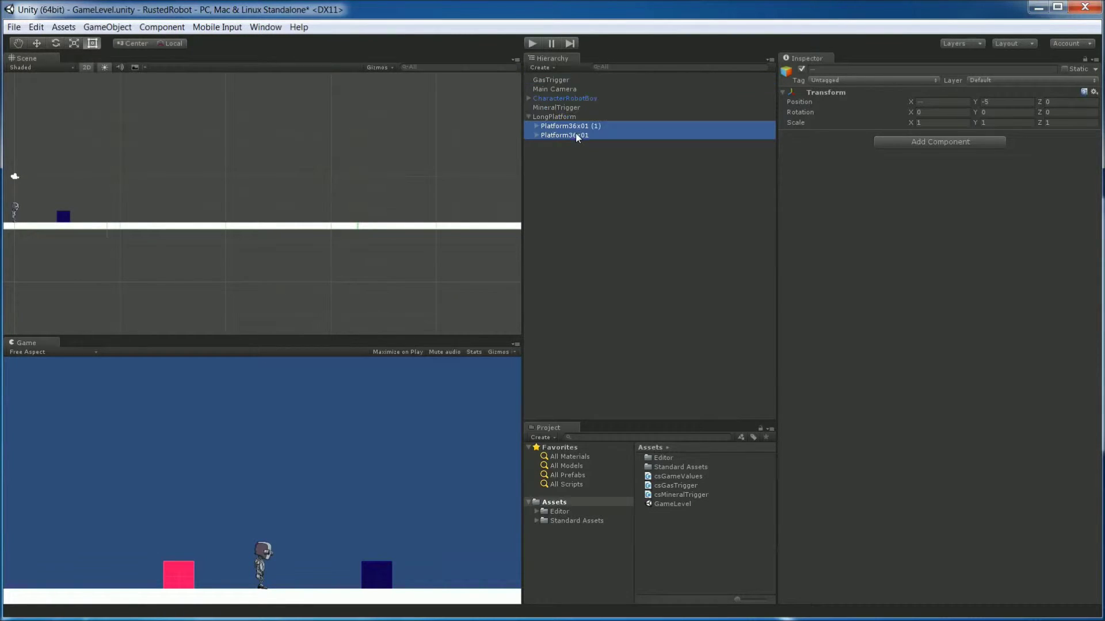
pyautogui.click(559, 116)
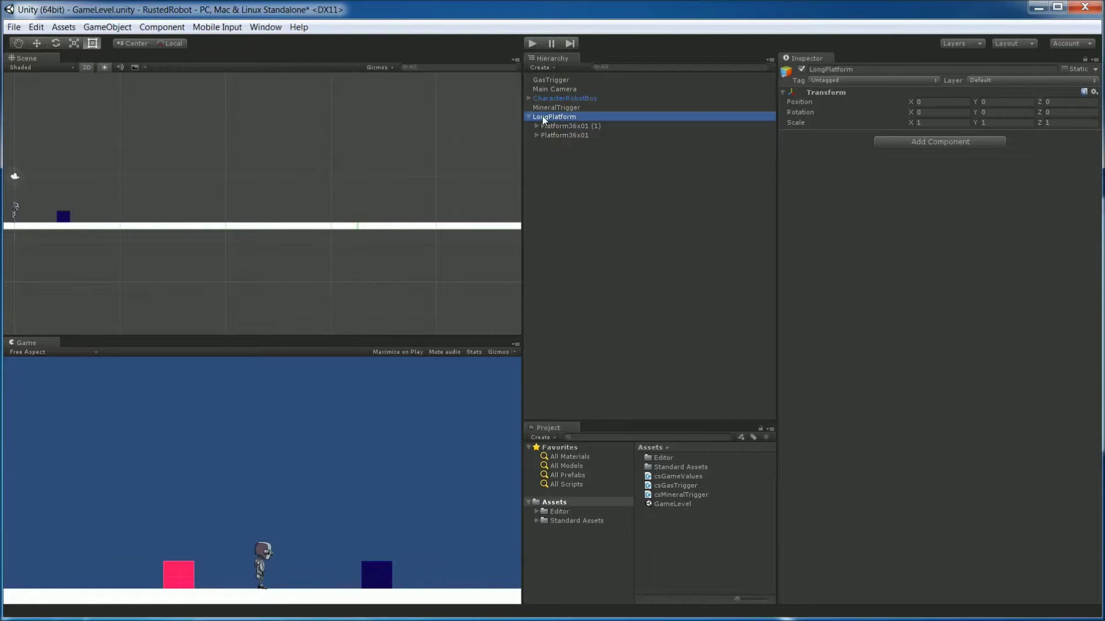
pyautogui.click(666, 528)
pyautogui.click(569, 503)
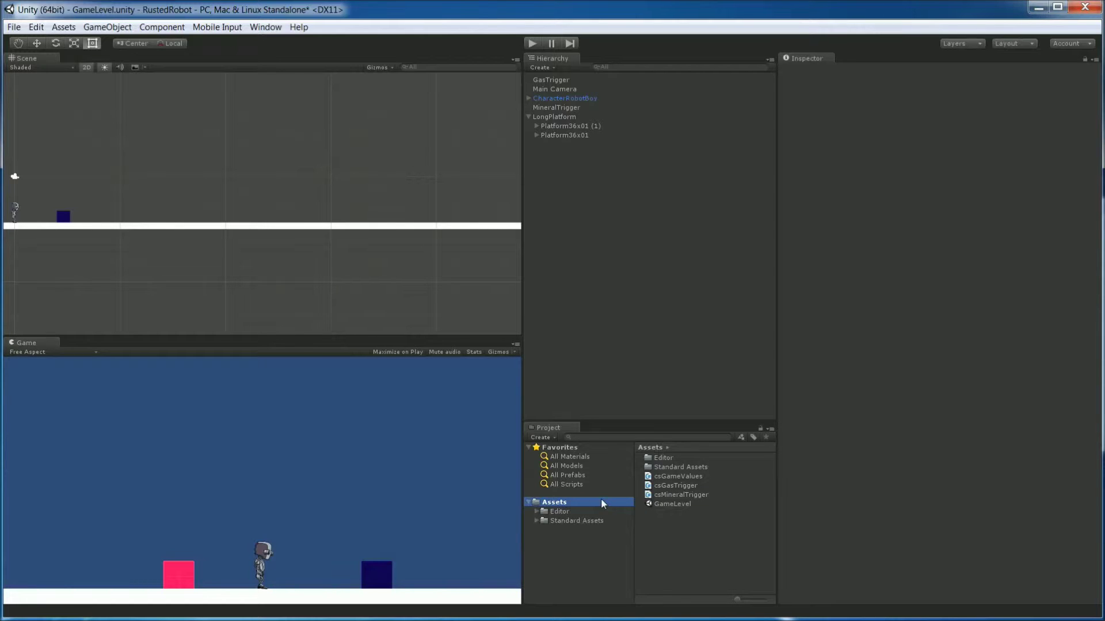
# - Create a new folder named Prefabs in the project's Assets
pyautogui.rightClick(708, 528)
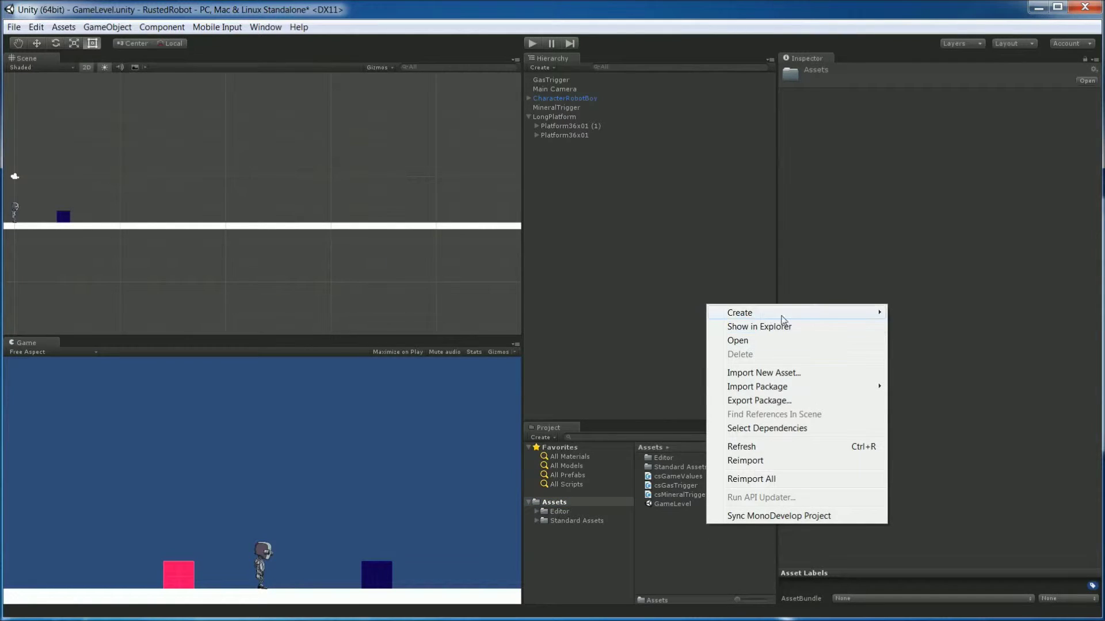
pyautogui.moveTo(826, 316)
pyautogui.click(935, 302)
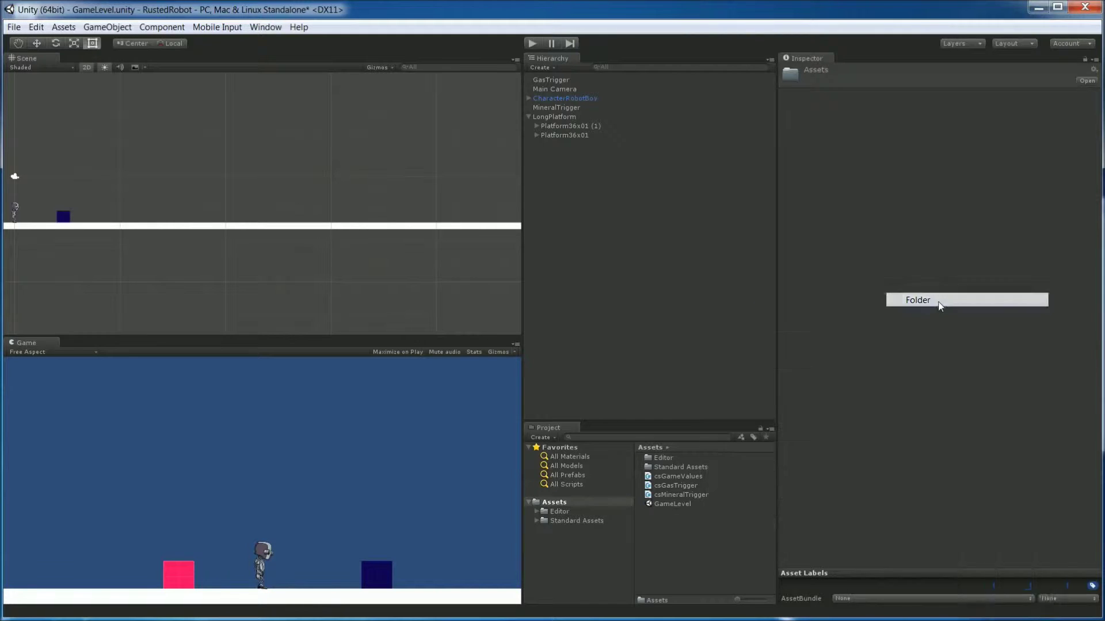
pyautogui.write('Prefabs')
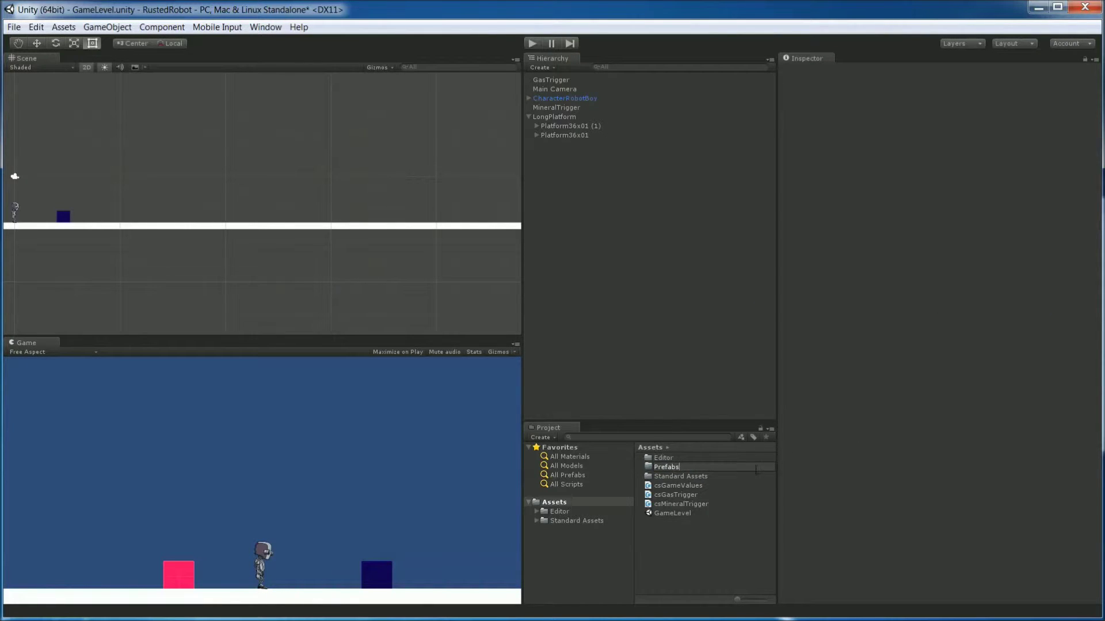
pyautogui.click(711, 467)
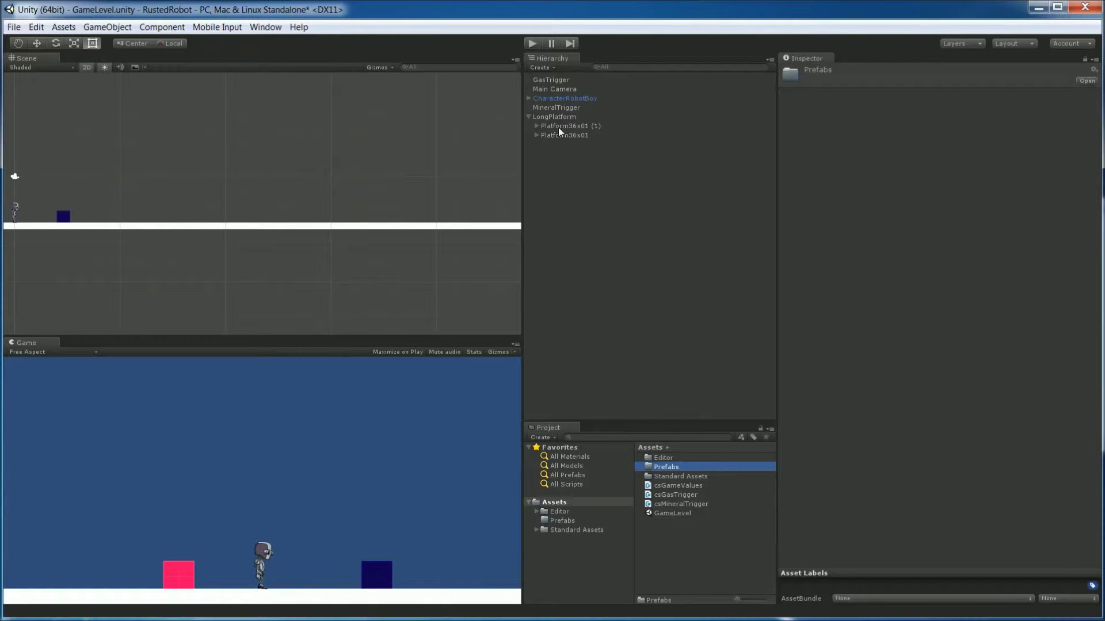
# - Save LongPlatform as a prefab in Prefabs and delete the original from the scene
pyautogui.moveTo(550, 115); pyautogui.dragTo(690, 468)
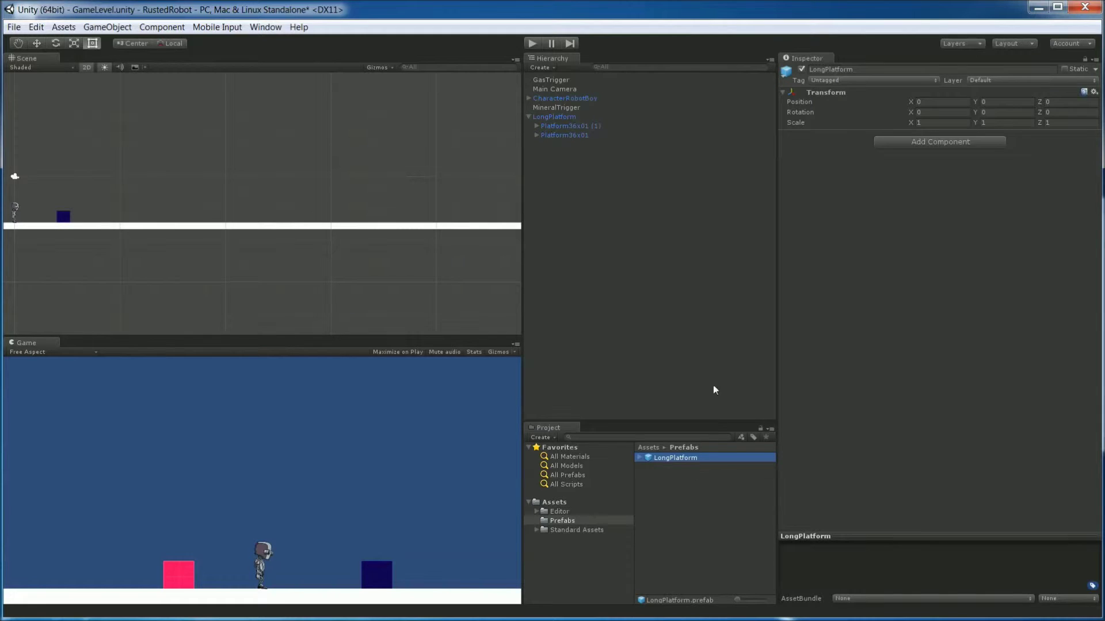
pyautogui.click(547, 118)
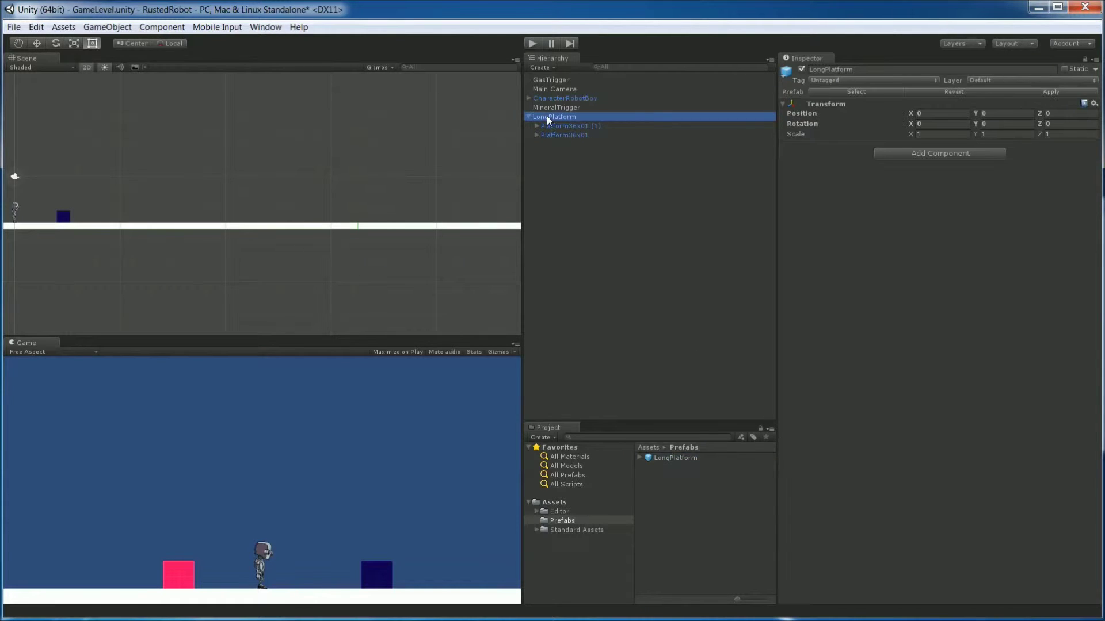
pyautogui.rightClick(546, 118)
pyautogui.click(613, 185)
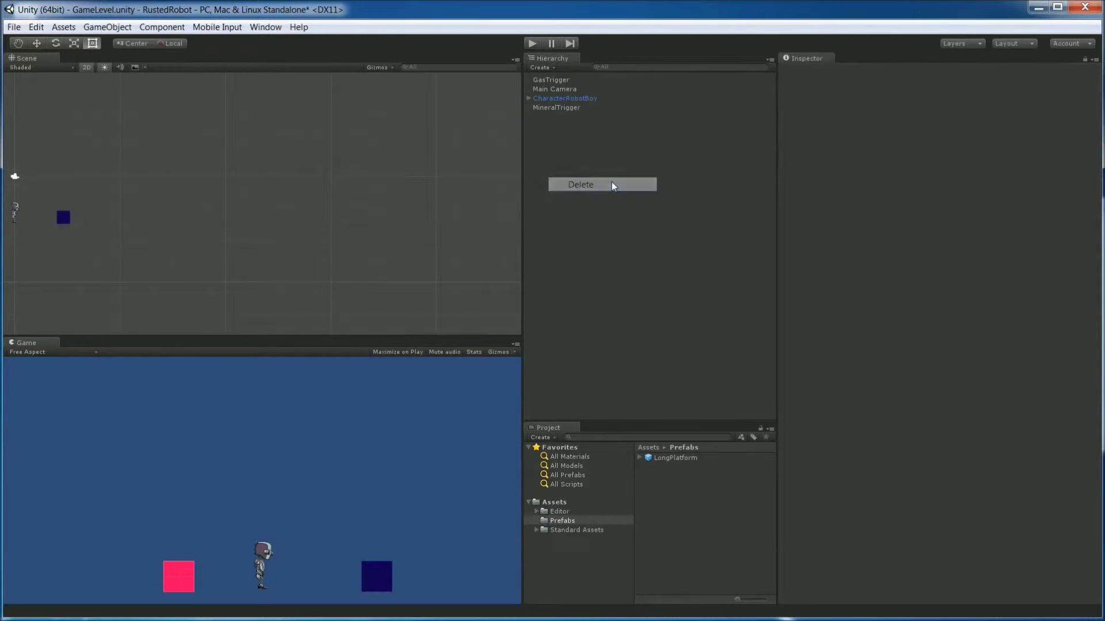
# - Place an instance of the LongPlatform prefab back into the scene Hierarchy
pyautogui.scroll(-3, 191, 212)
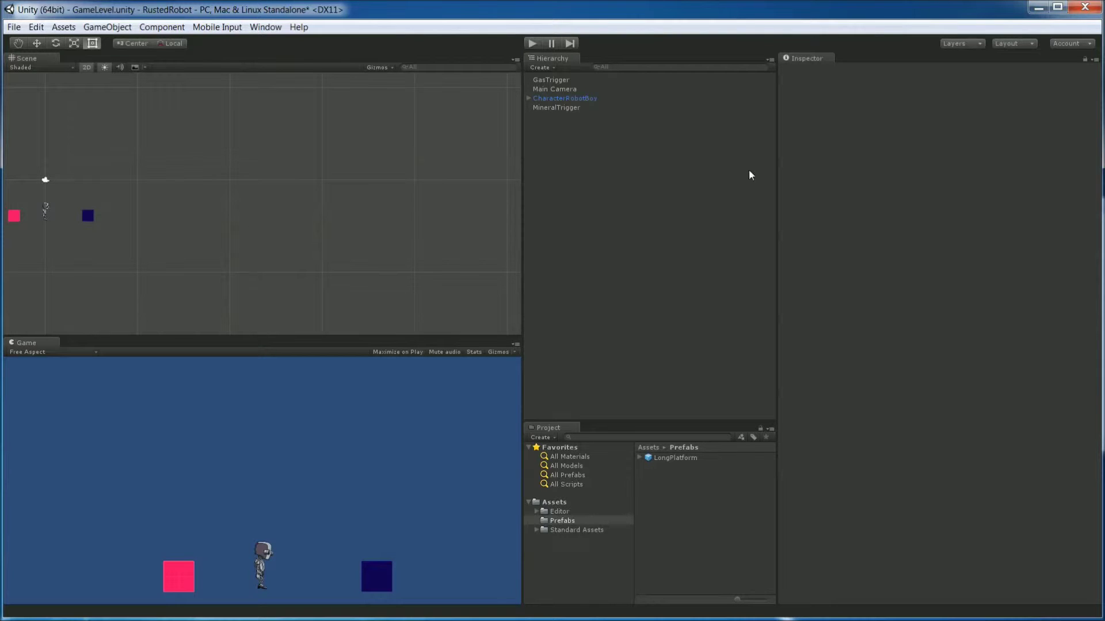
pyautogui.click(680, 460)
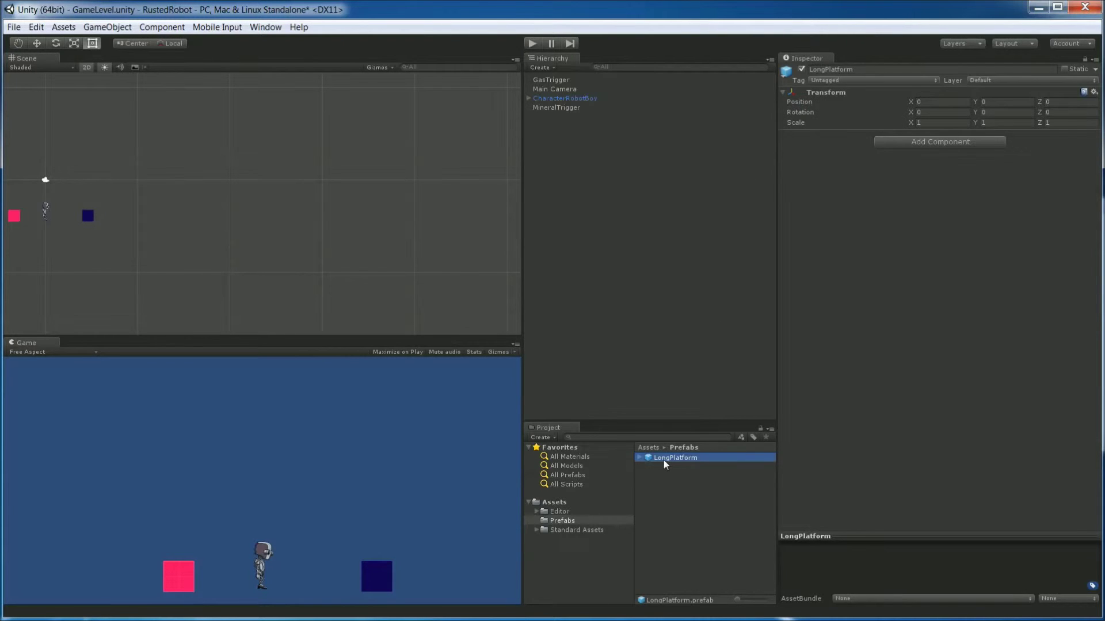
pyautogui.moveTo(661, 464); pyautogui.dragTo(608, 230)
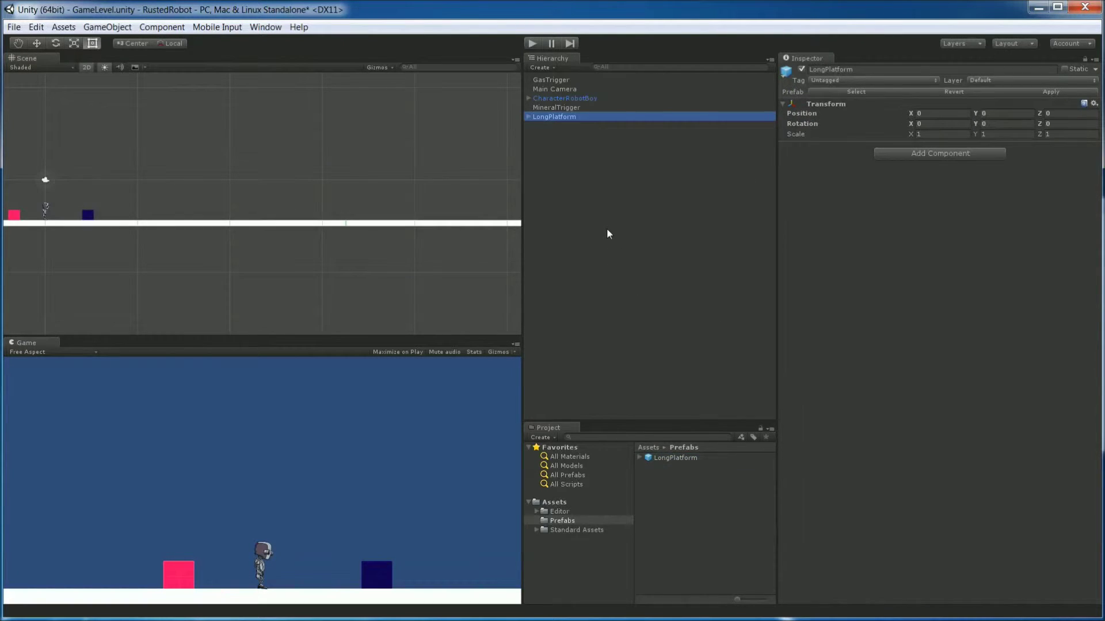
pyautogui.moveTo(315, 157); pyautogui.dragTo(485, 149, button='middle')
# - Add a Camera 2D Follow component to the Main Camera
pyautogui.click(667, 154)
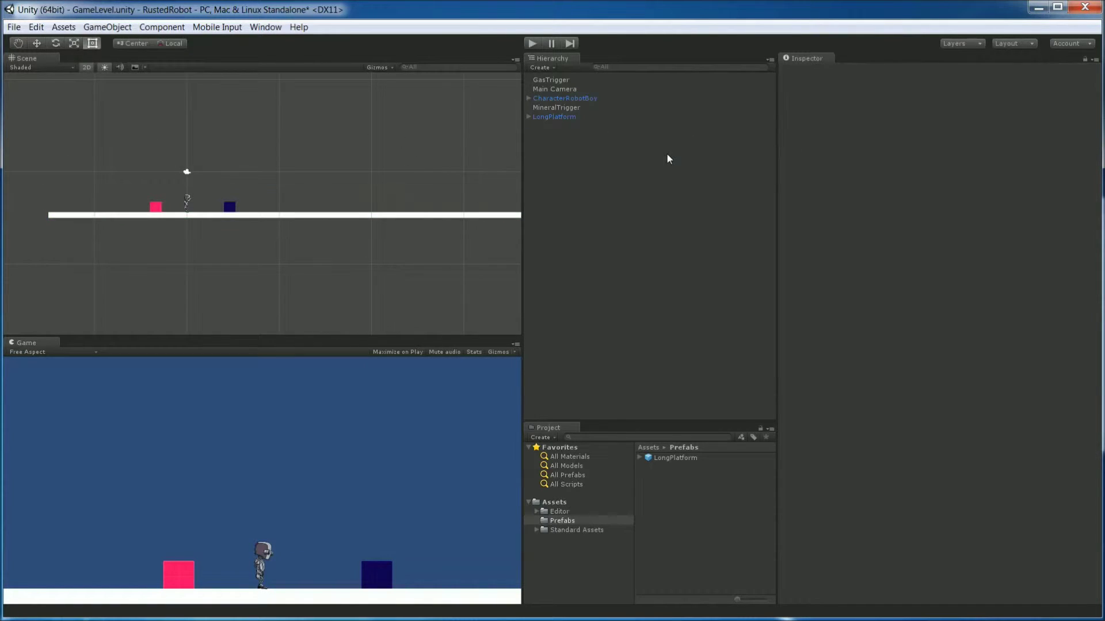
pyautogui.doubleClick(572, 89)
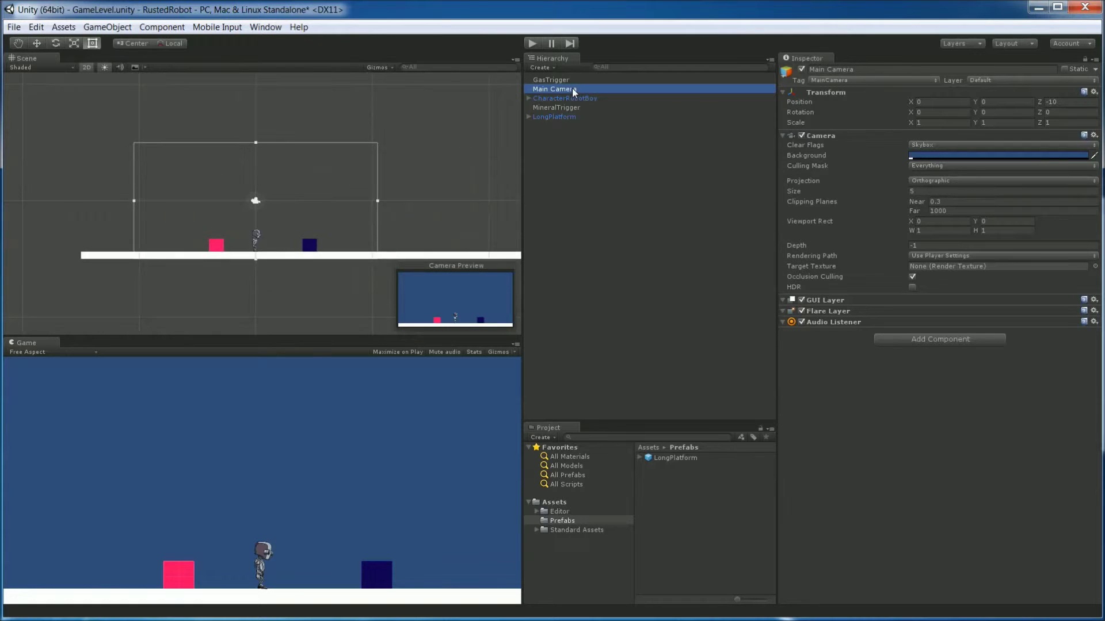
pyautogui.click(946, 339)
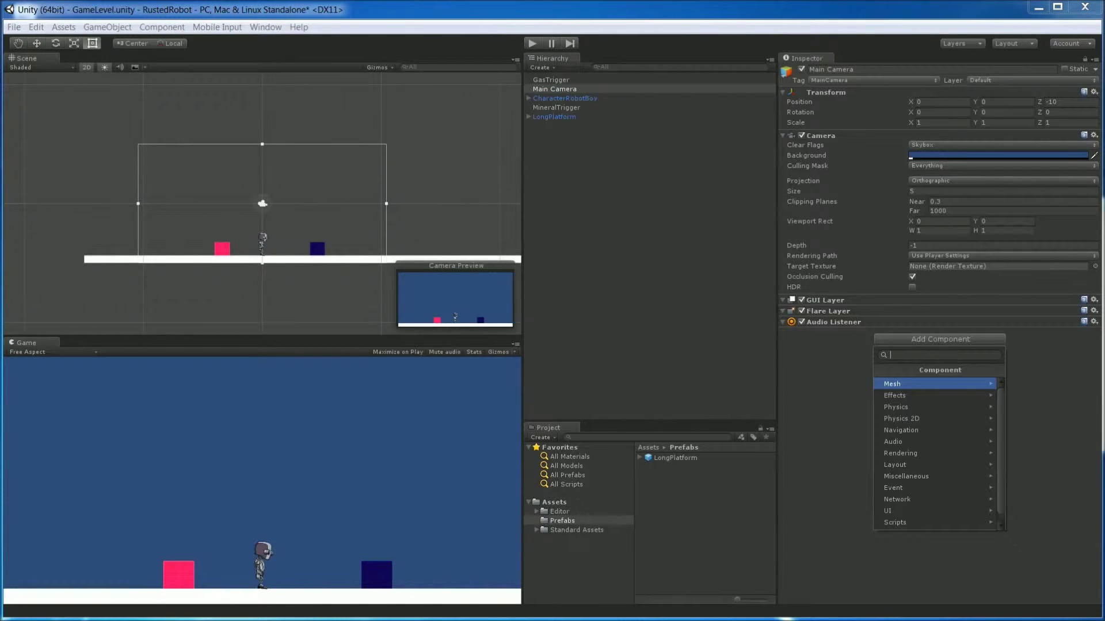
pyautogui.write('camera')
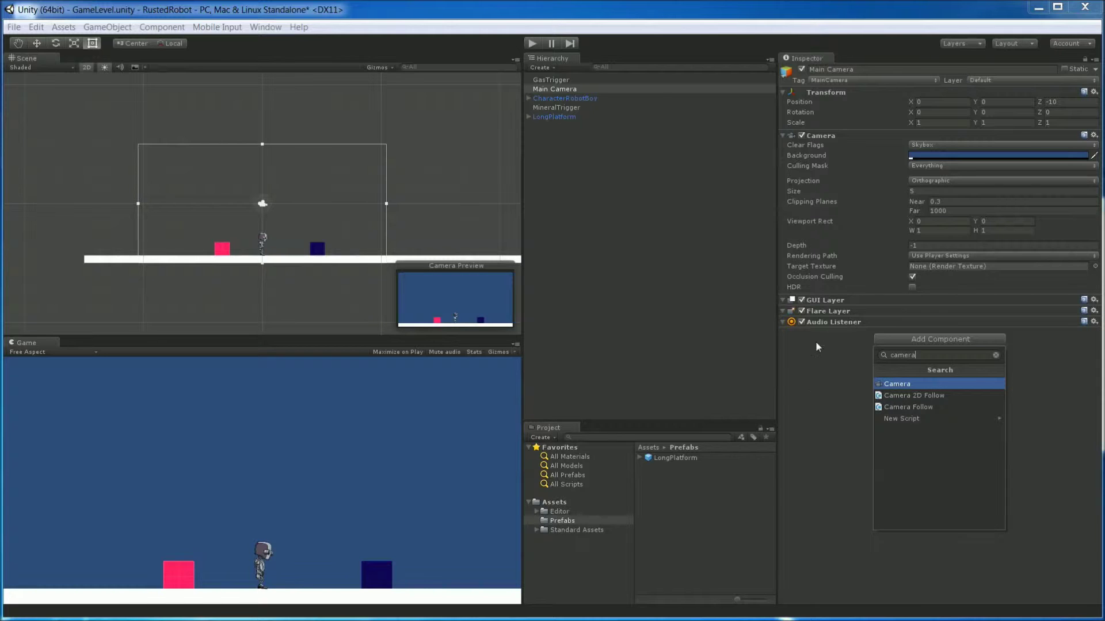
pyautogui.click(951, 395)
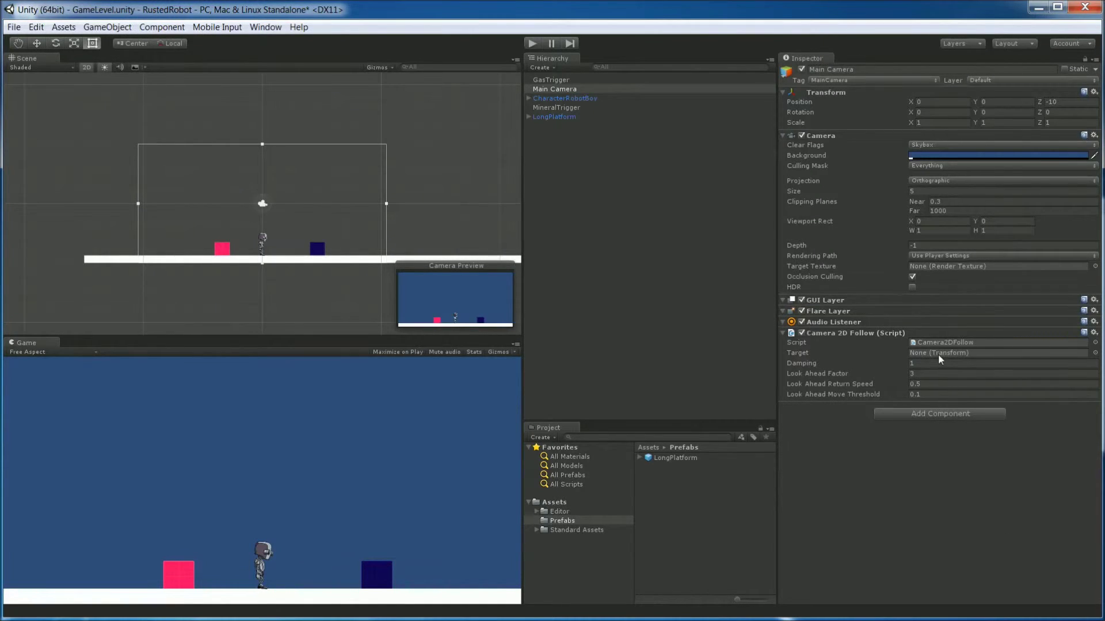
# - Set CharacterRobotBoy as the follow Target and enter Play mode to test it
pyautogui.click(921, 354)
pyautogui.moveTo(555, 98); pyautogui.dragTo(958, 355)
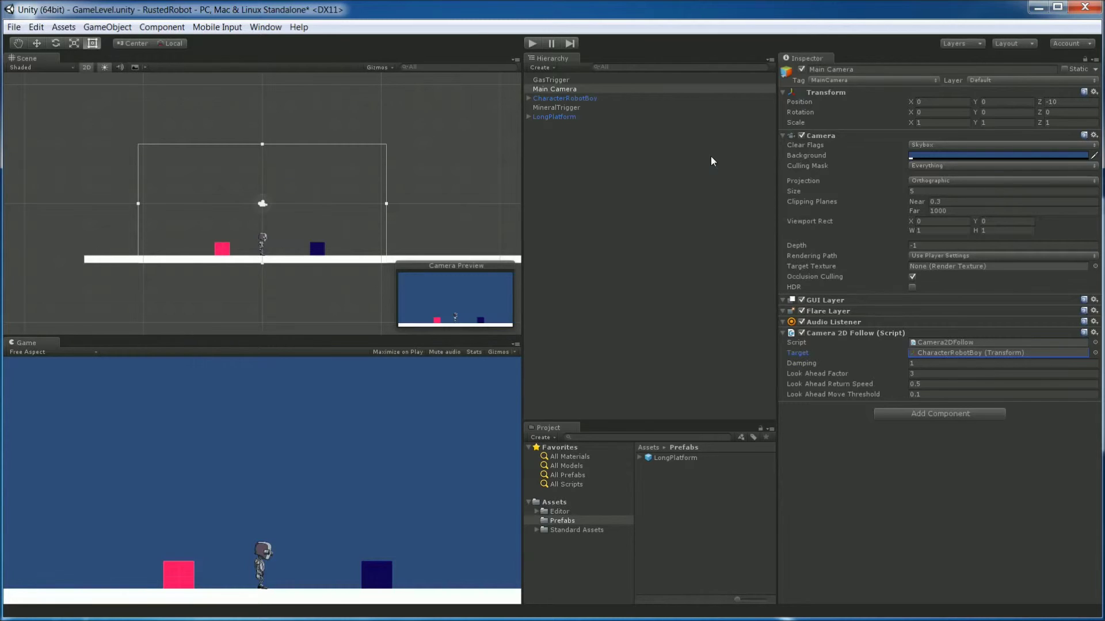
pyautogui.click(532, 43)
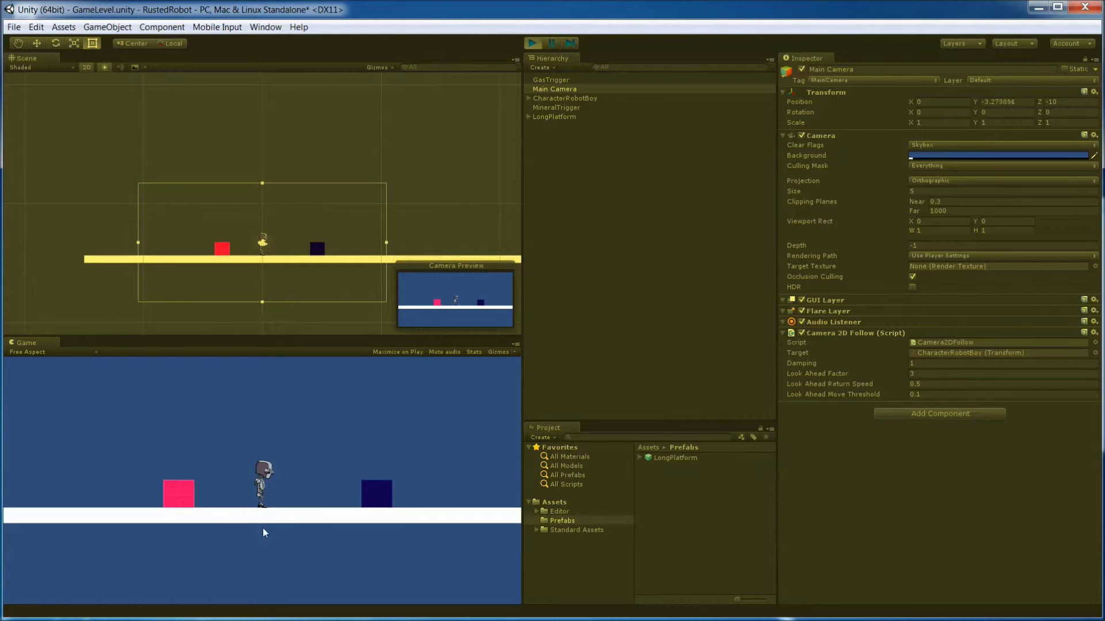
# - Exit Play mode and return to editing the GameLevel scene
pyautogui.click(531, 44)
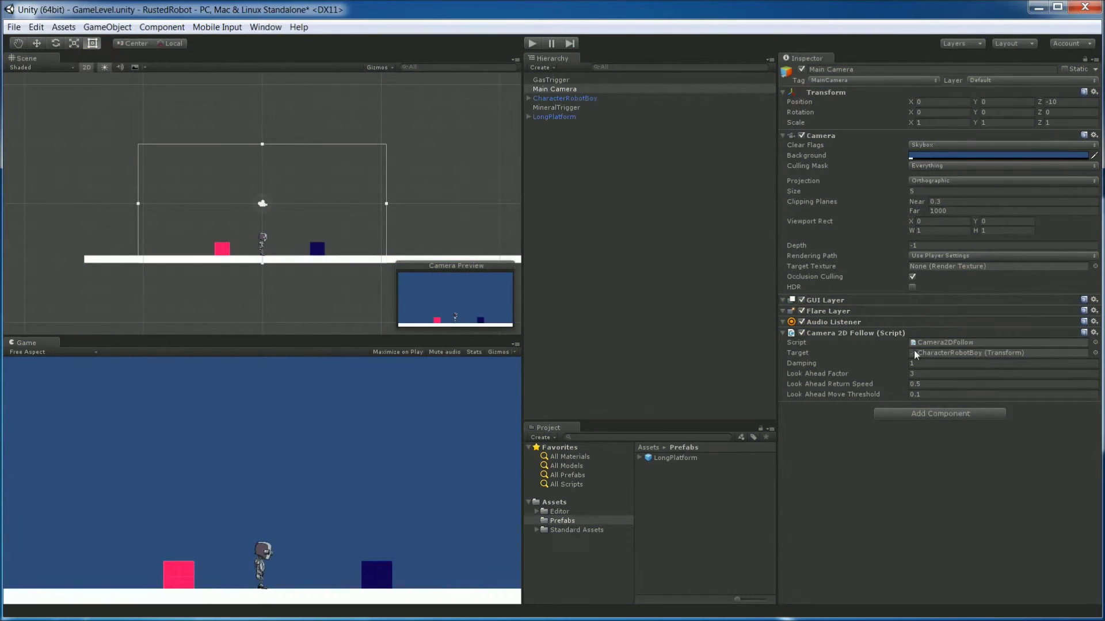
pyautogui.click(619, 177)
# - Create an empty GameObject with Position Z 0 and Y -1.5
pyautogui.rightClick(619, 177)
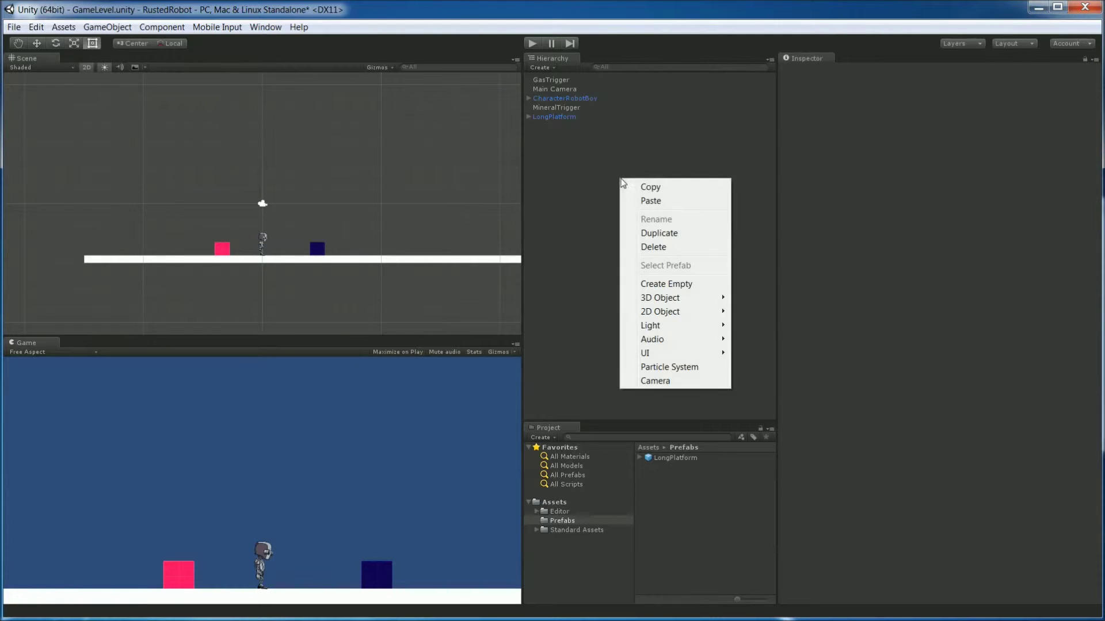
pyautogui.click(705, 284)
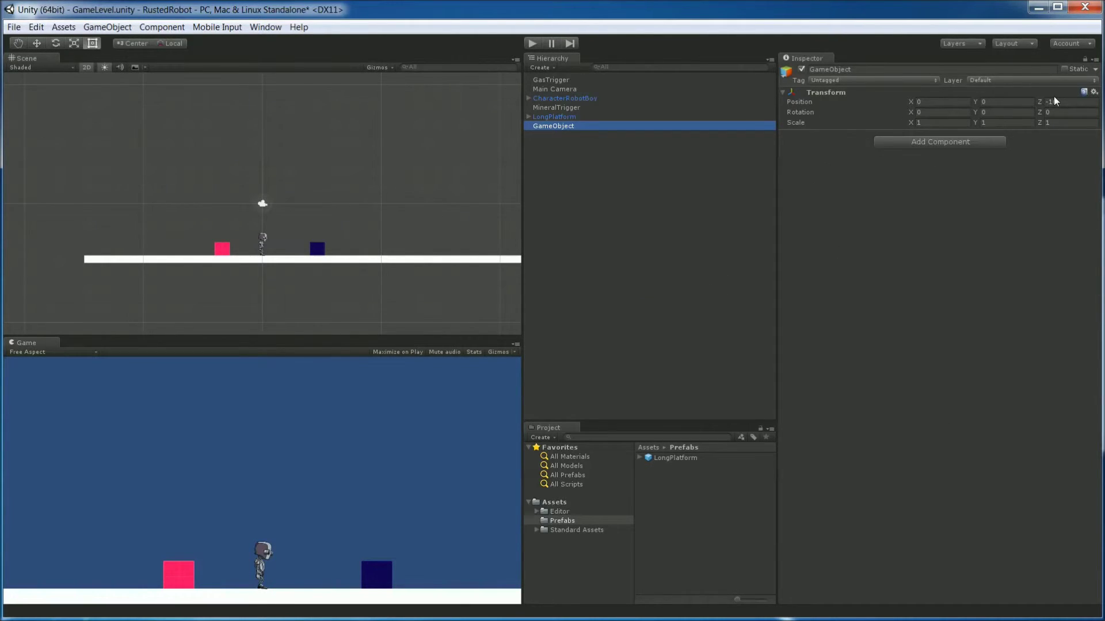
pyautogui.click(1055, 102)
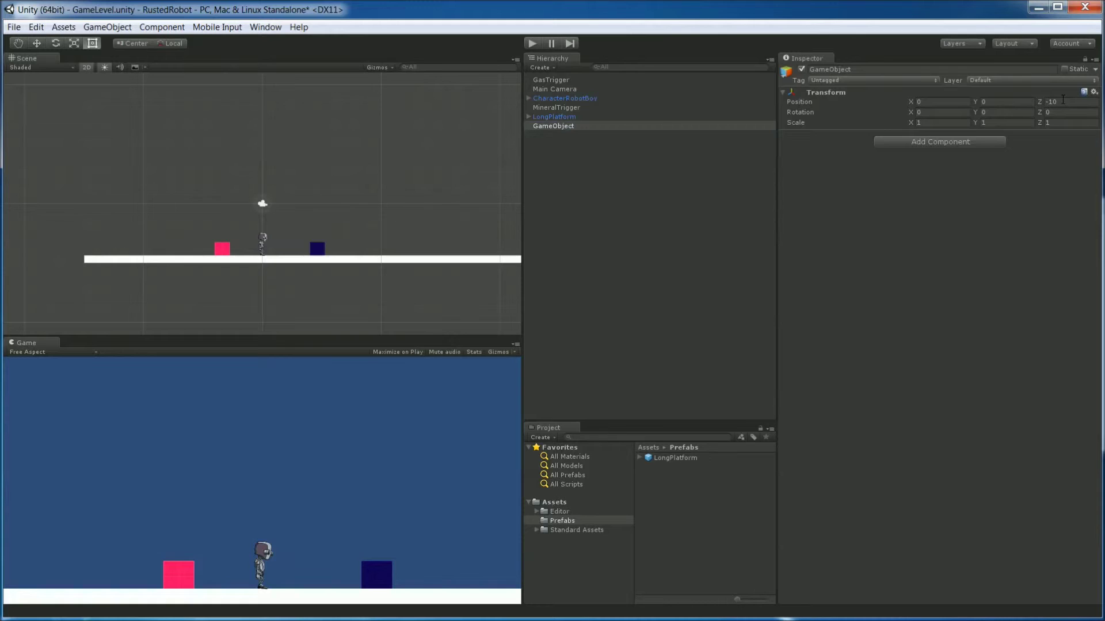
pyautogui.write('0')
pyautogui.click(1010, 102)
pyautogui.write('-1.5')
pyautogui.press('Return')
# - Rename the new GameObject to CameraOffset
pyautogui.click(557, 126)
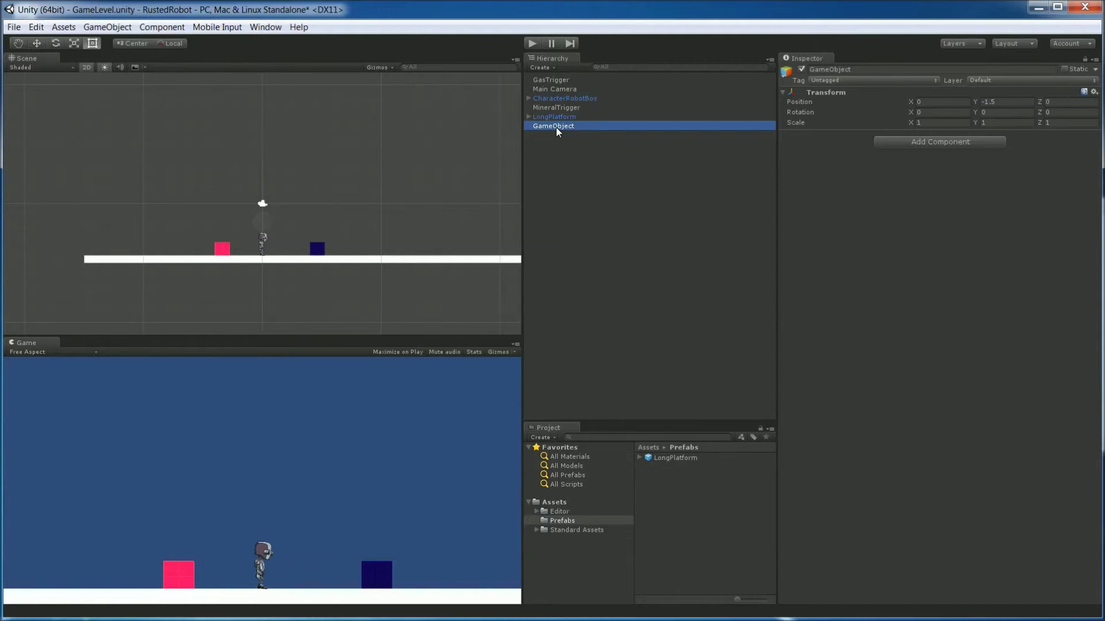
pyautogui.press('F2')
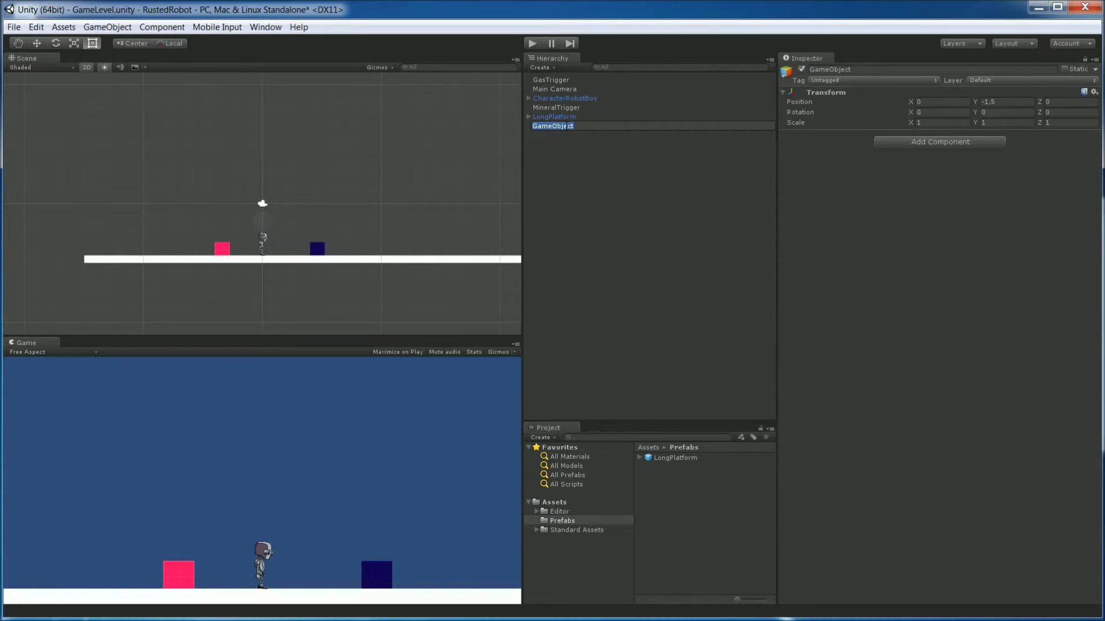
pyautogui.write('CameraOffset')
pyautogui.click(576, 165)
# - Parent CameraOffset under CharacterRobotBoy and make it the Main Camera's Camera 2D Follow Target
pyautogui.click(554, 127)
pyautogui.moveTo(549, 126); pyautogui.dragTo(562, 98)
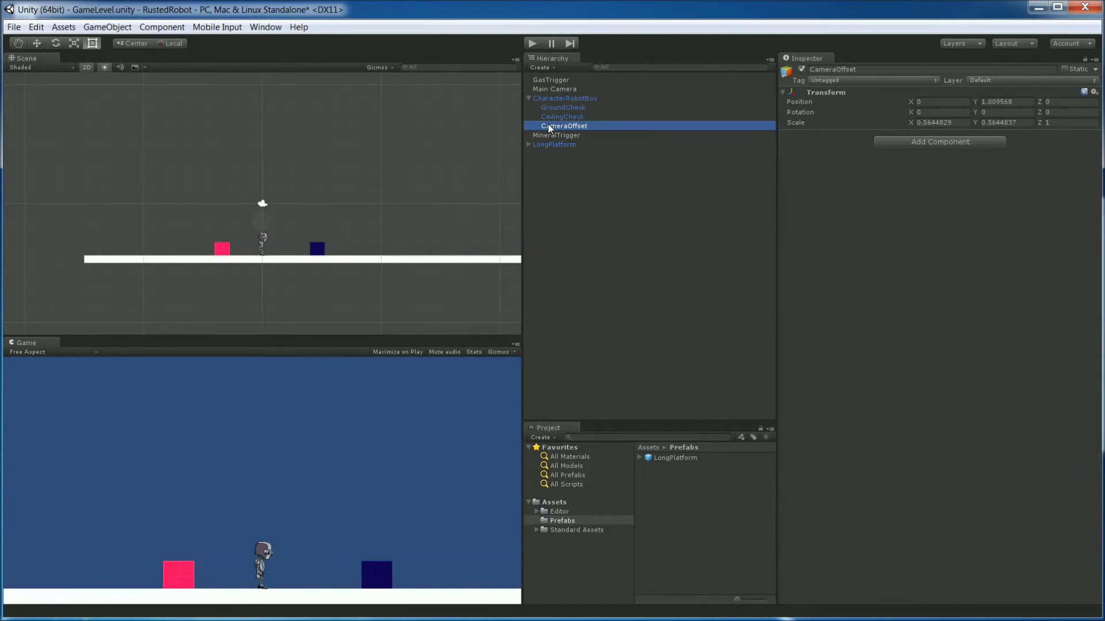
pyautogui.click(569, 89)
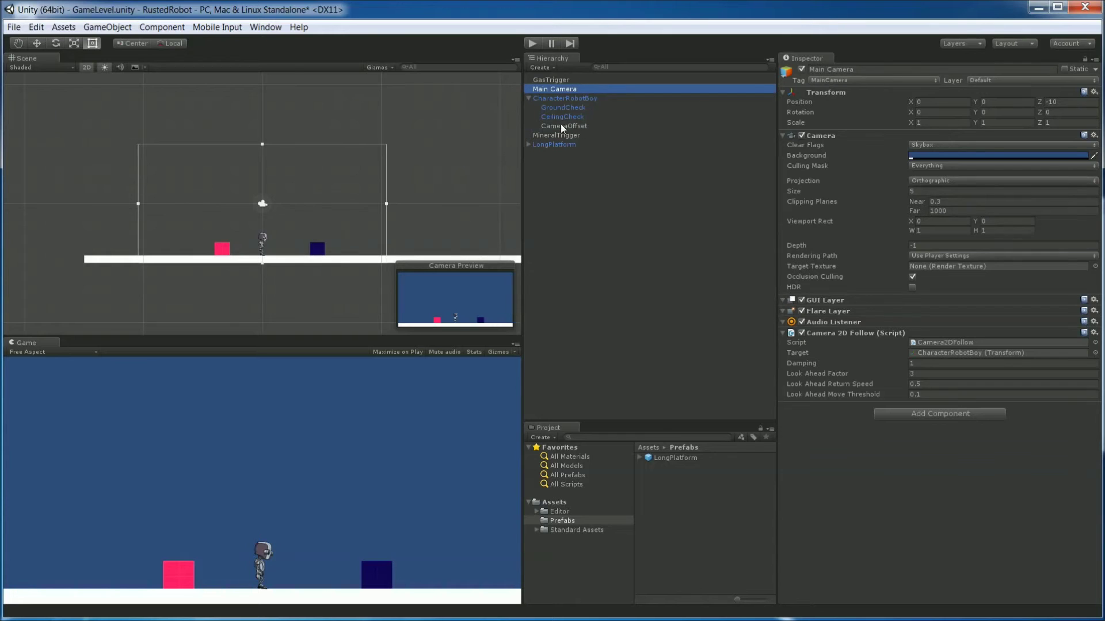
pyautogui.moveTo(556, 123); pyautogui.dragTo(942, 351)
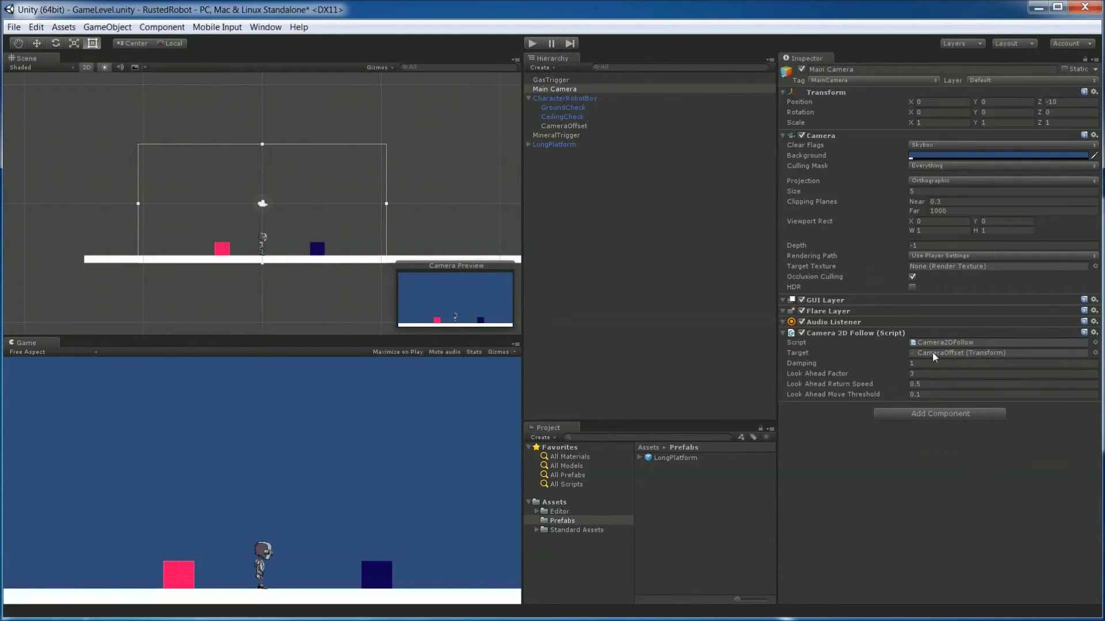
# - Enter Play mode and copy the Main Camera's play-mode Position Y value
pyautogui.click(533, 44)
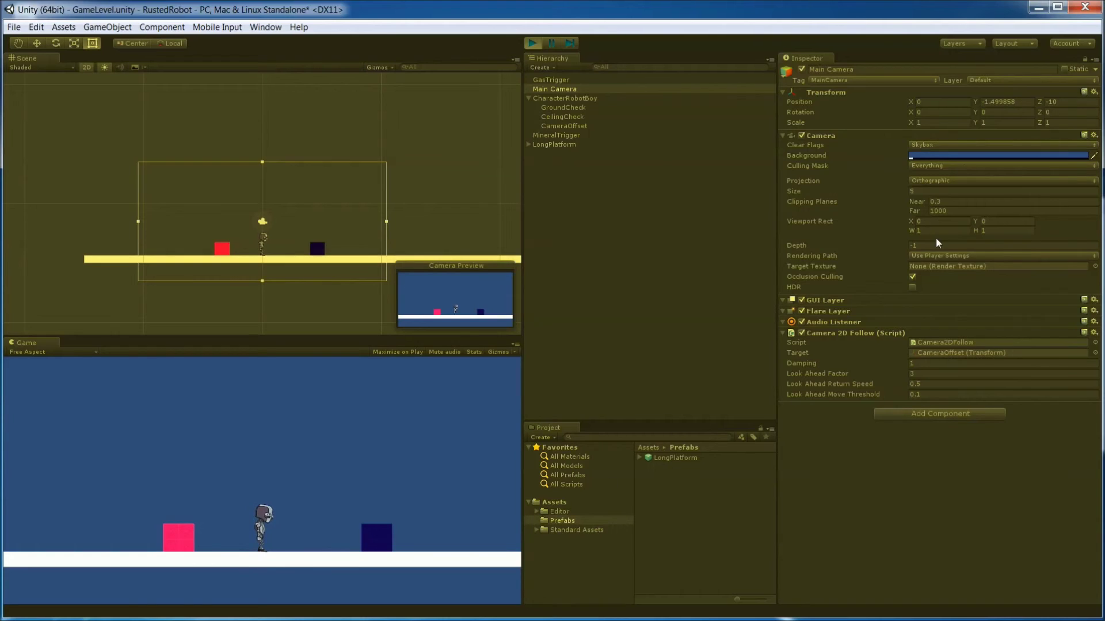
pyautogui.click(1017, 102)
pyautogui.rightClick(1022, 101)
pyautogui.click(1052, 122)
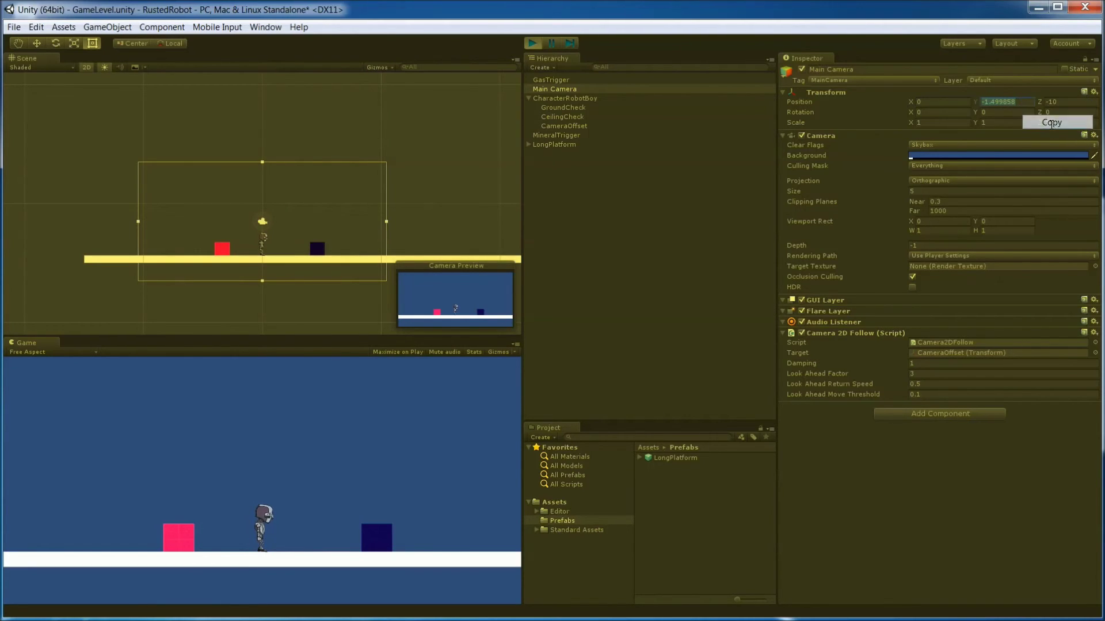
# - After stopping play, paste -1.499858 into Main Camera's Position Y and run again
pyautogui.click(533, 43)
pyautogui.click(579, 88)
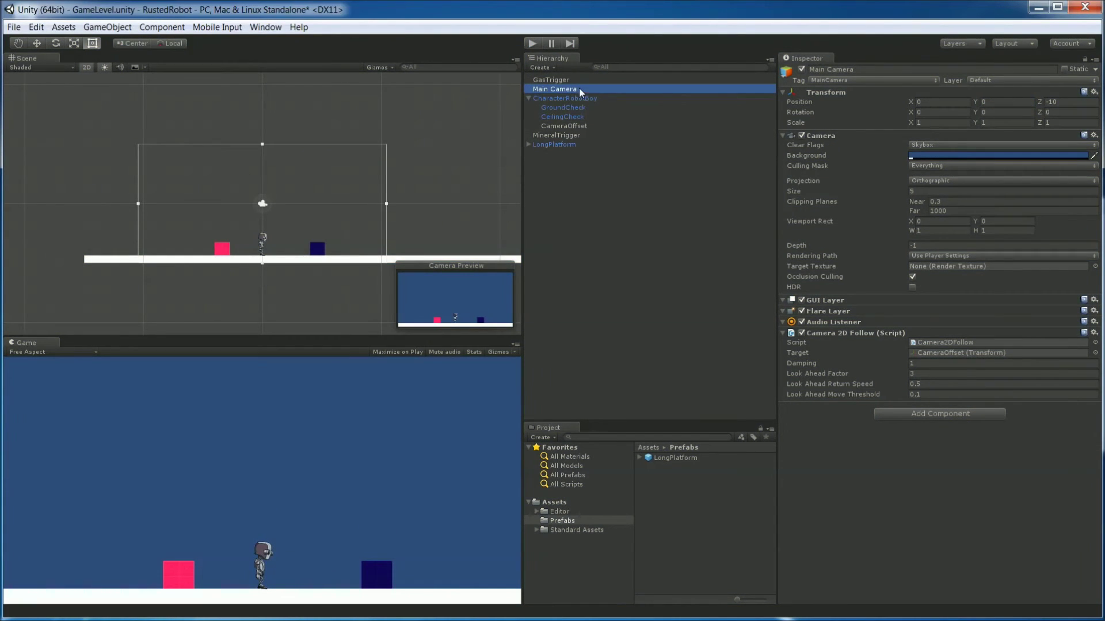
pyautogui.click(997, 102)
pyautogui.rightClick(997, 102)
pyautogui.click(1024, 138)
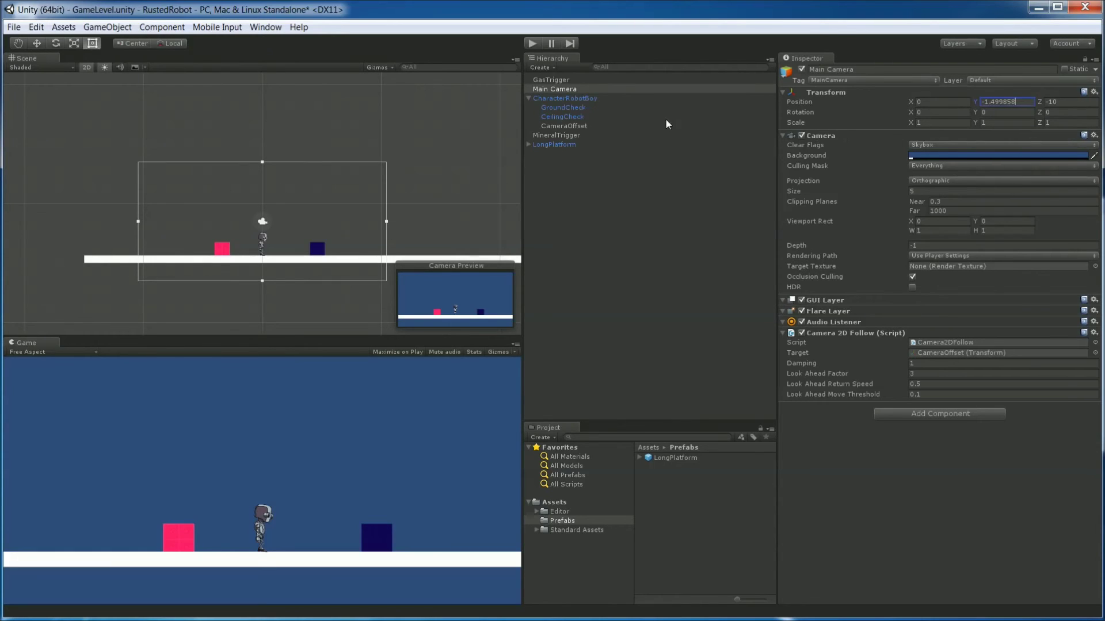
pyautogui.click(532, 44)
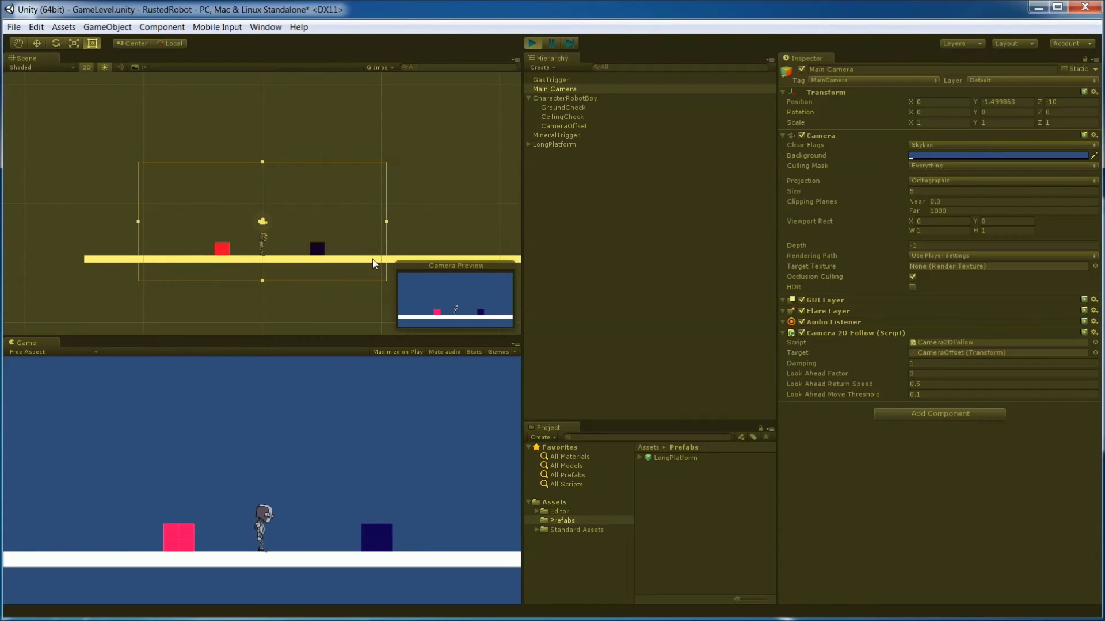
# - Run the robot right and left and jump it, checking the camera follows to X 14.94223
pyautogui.press('Right')
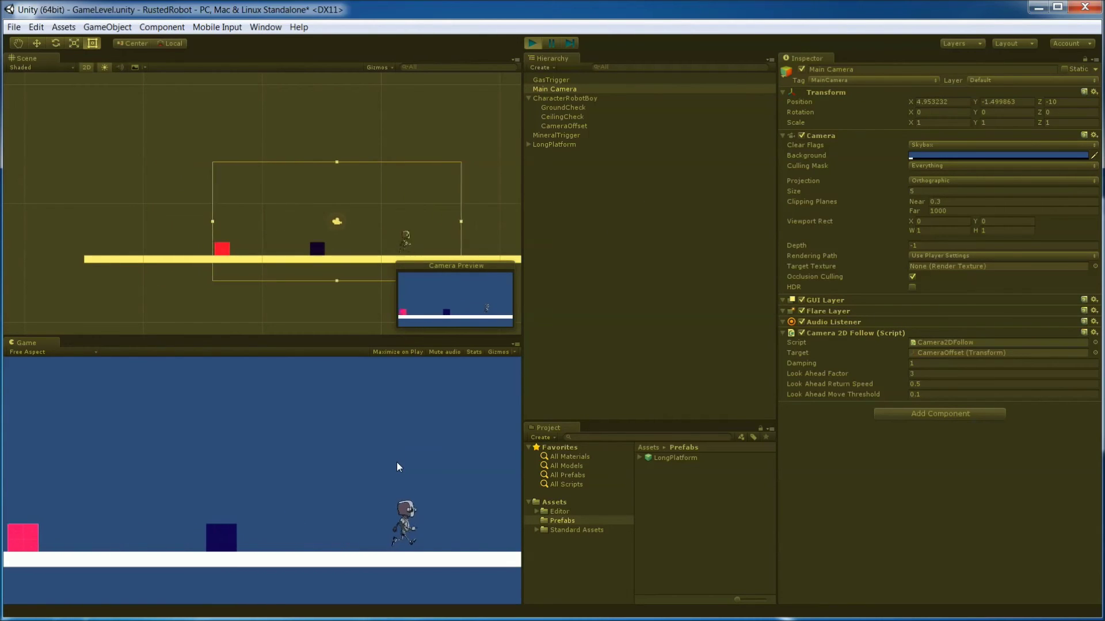
pyautogui.press('Left')
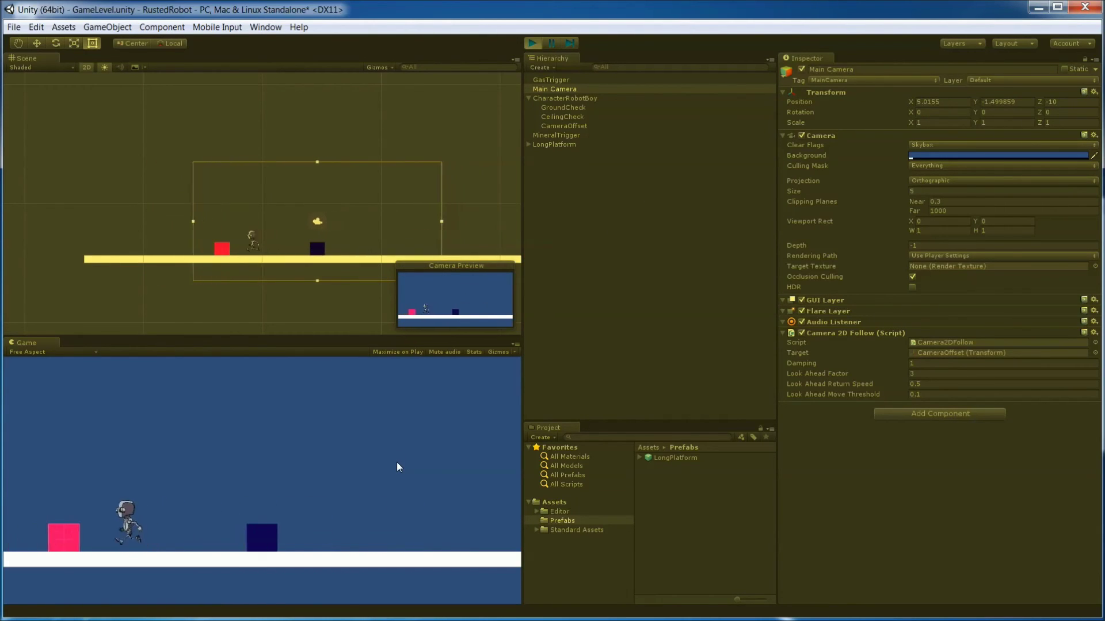
pyautogui.press('Right')
pyautogui.press('space')
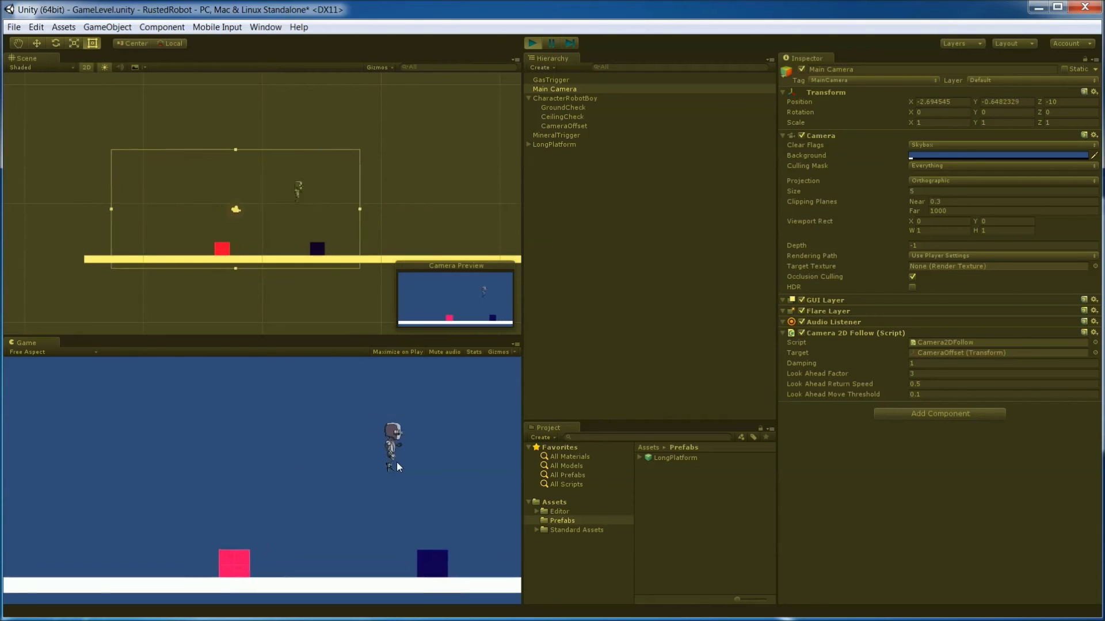
pyautogui.press('space')
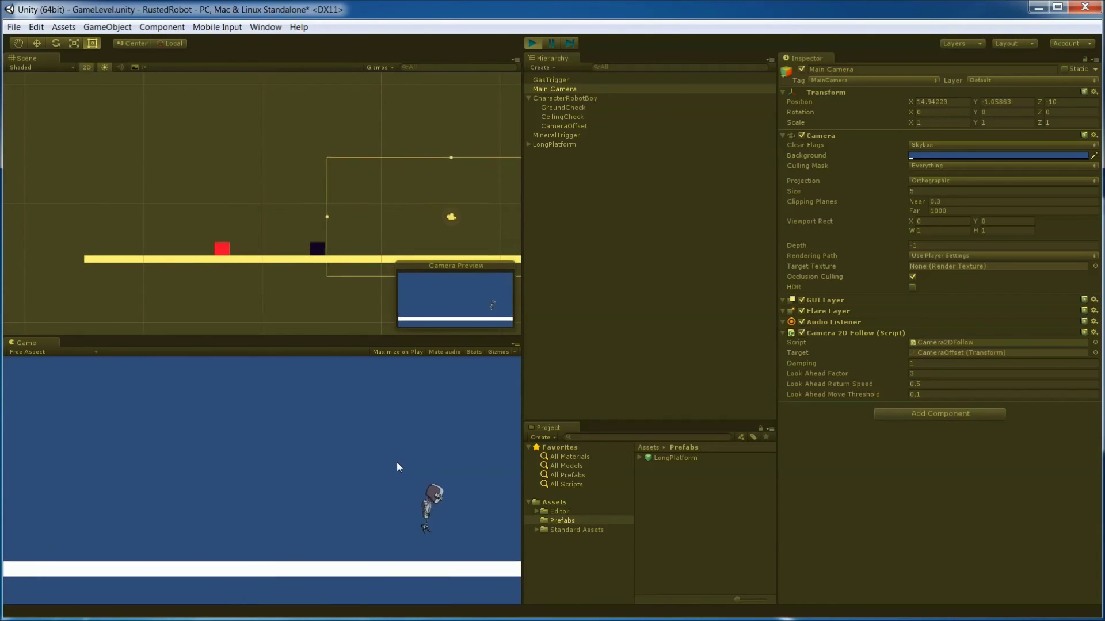